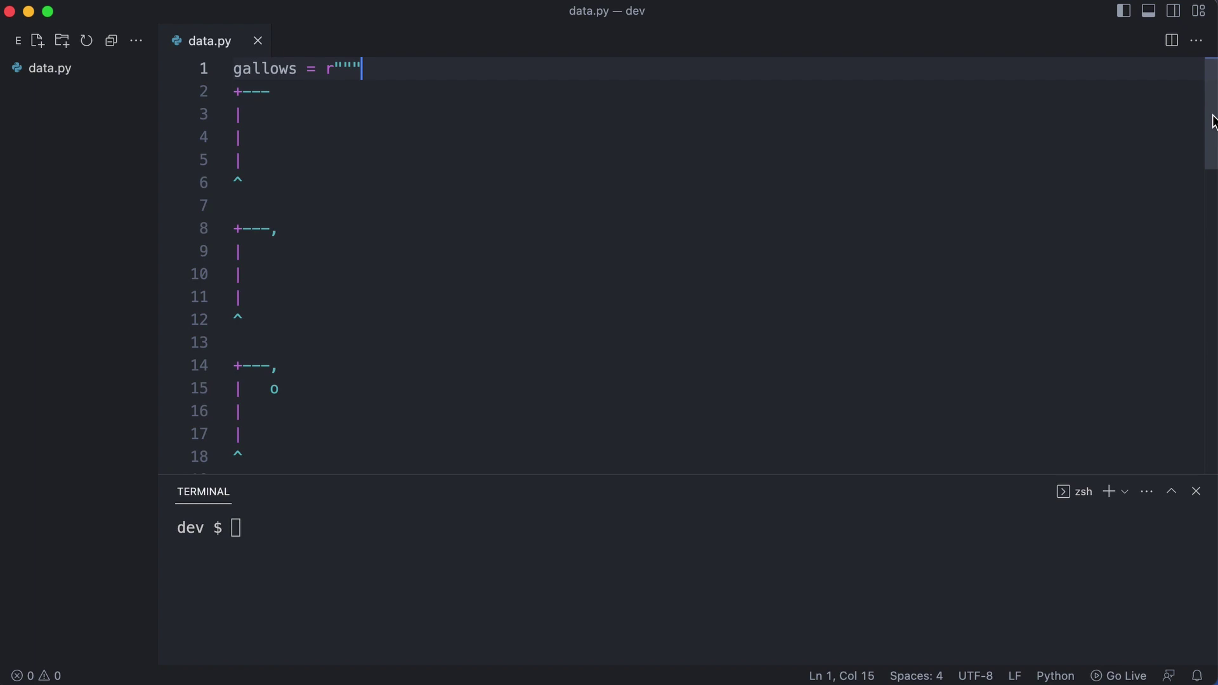
left_click_drag(1212, 120, 1212, 353)
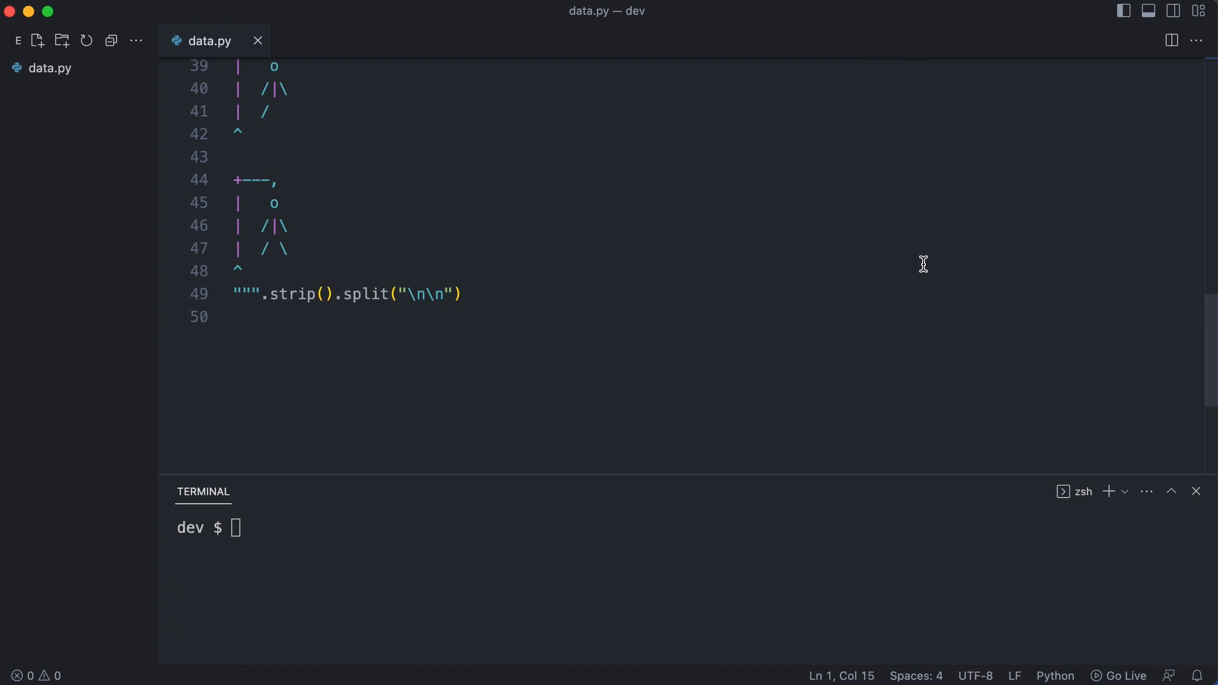
- Create main.py with import data and print(data.gallows[0]), save and run python main.py
left_click(36, 41)
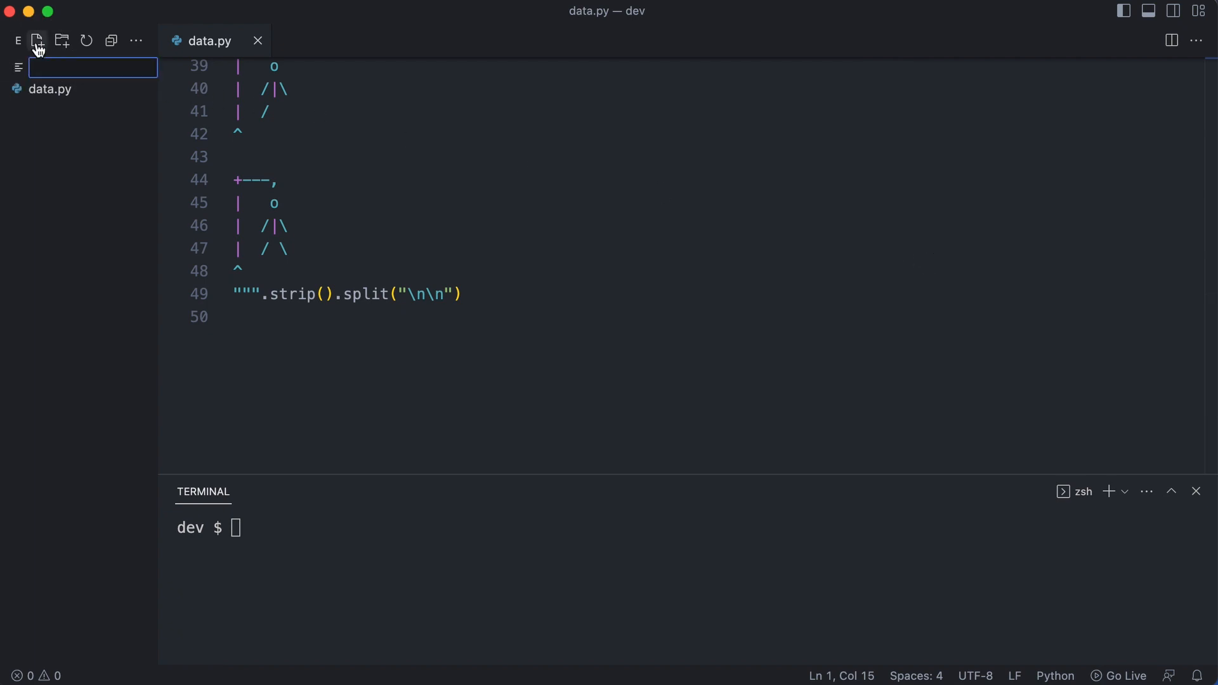
type("main.py")
key("Return")
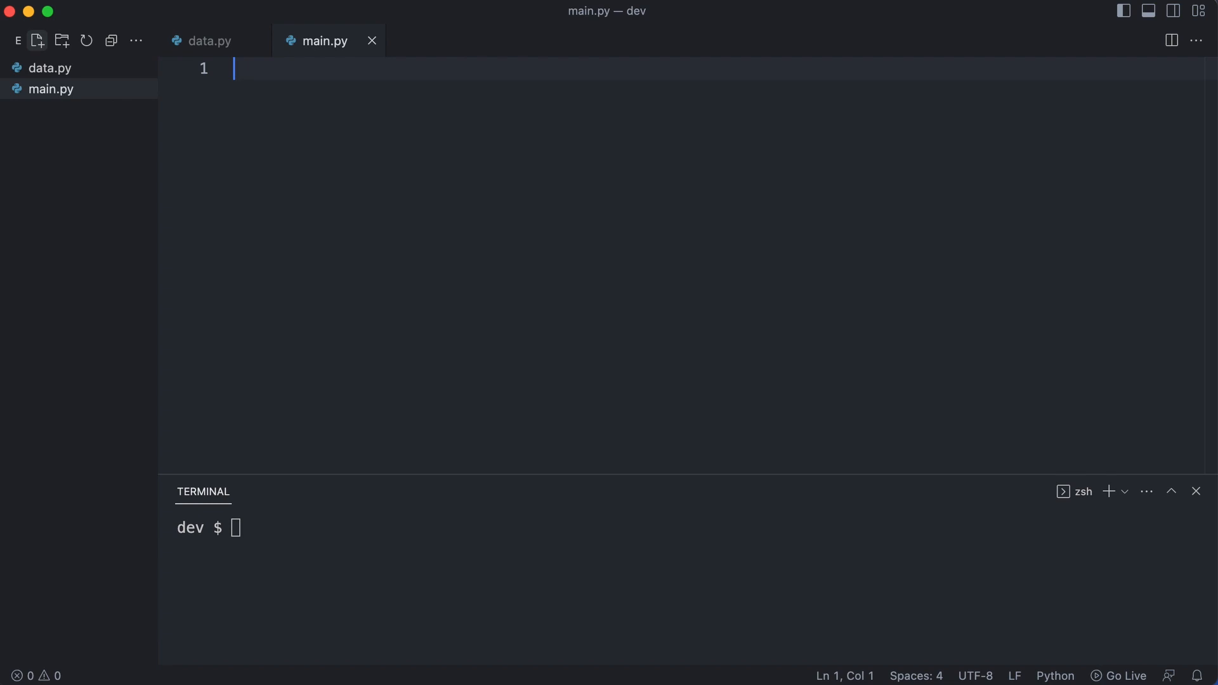
type("import data")
key("Return")
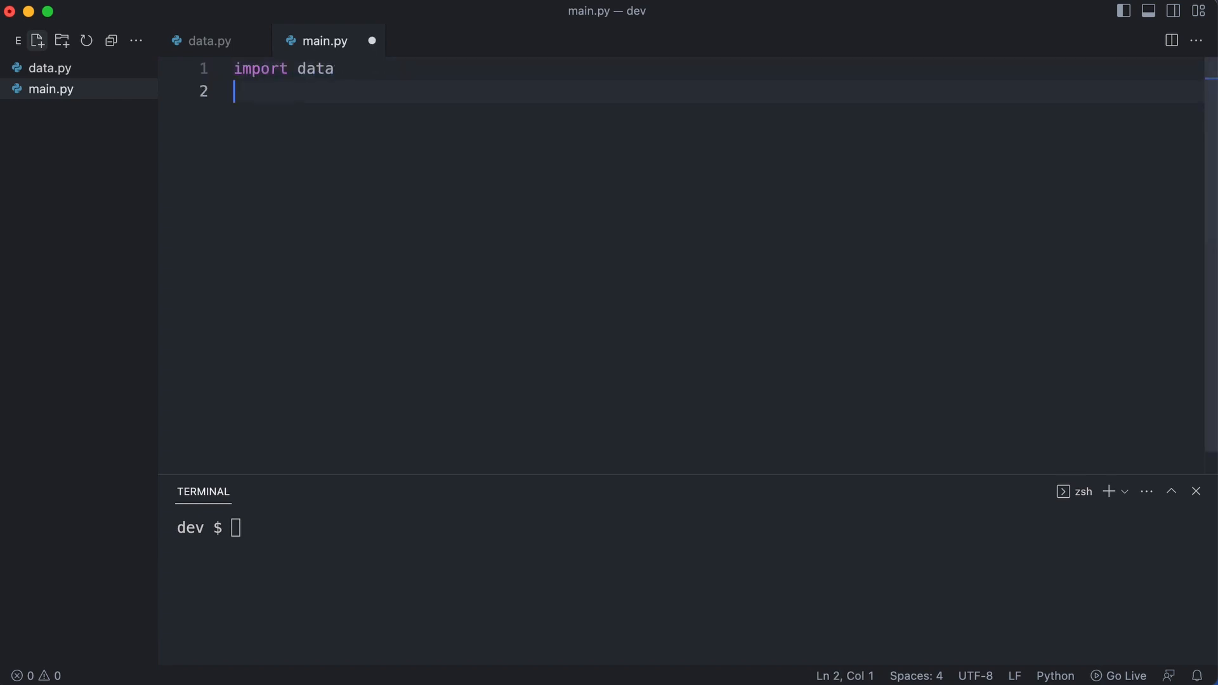
key("Return")
type("print(data.gallows[0])")
key("ctrl+s")
type("python main.py")
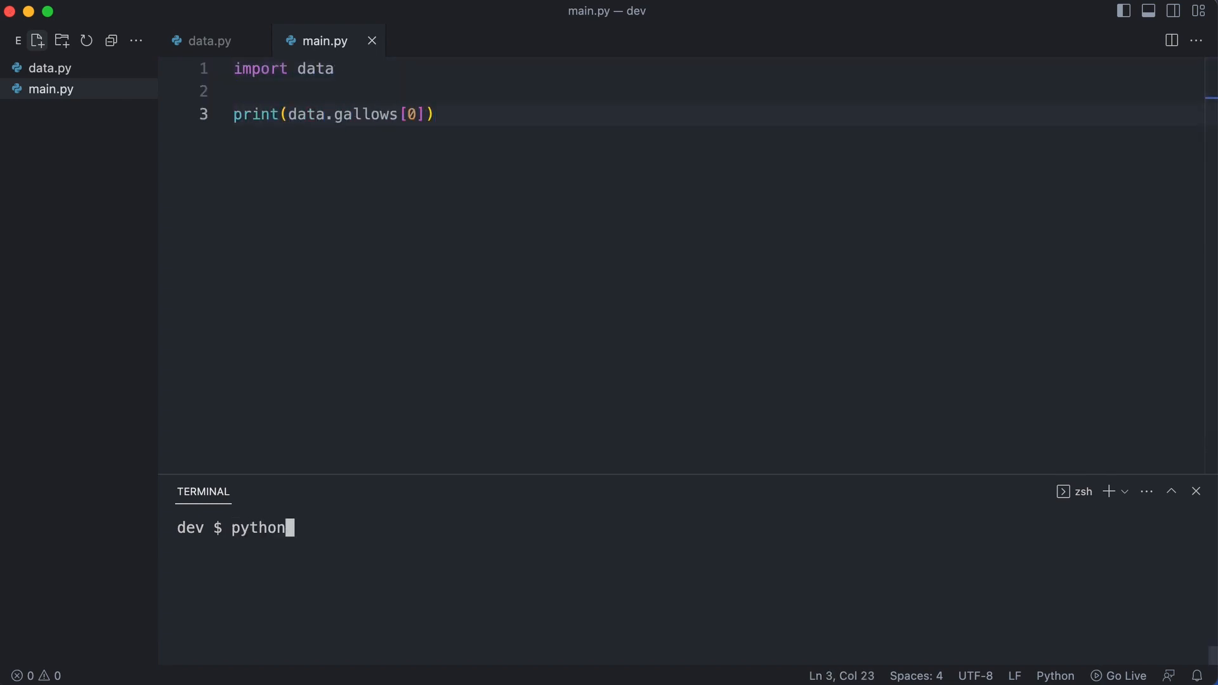
key("Return")
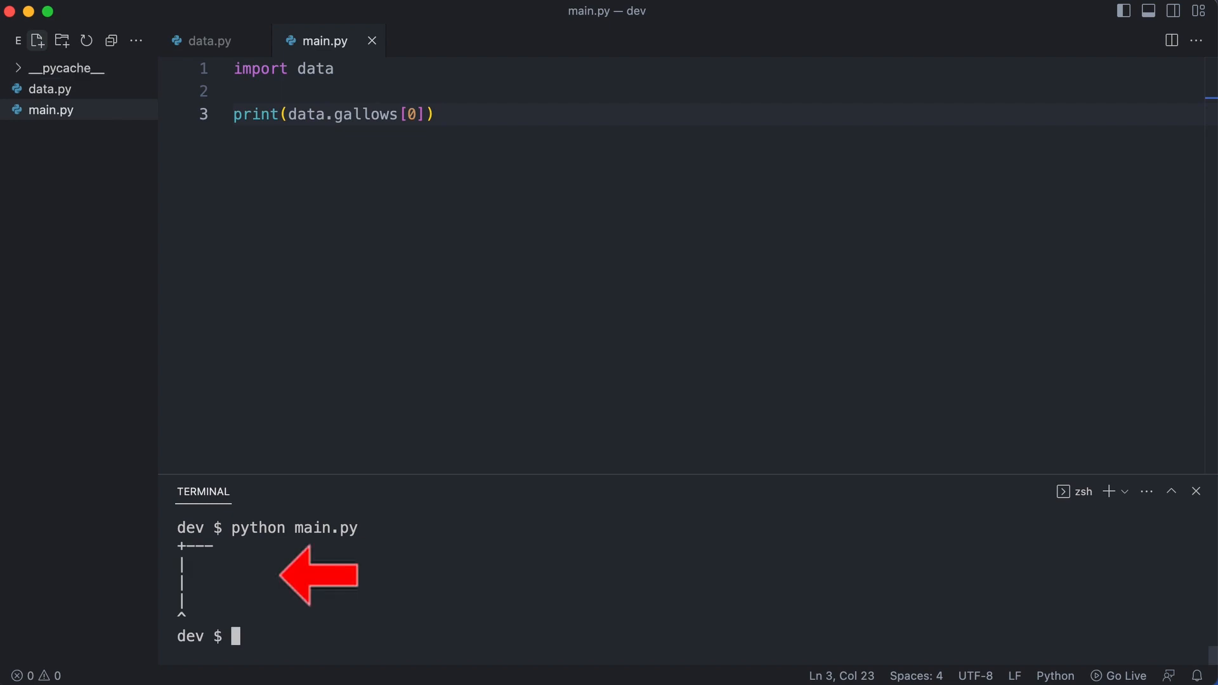
- Change the gallows index from 0 to 4, save and rerun to show the head-and-torso stage
double_click(410, 114)
type("4")
key("ctrl+s")
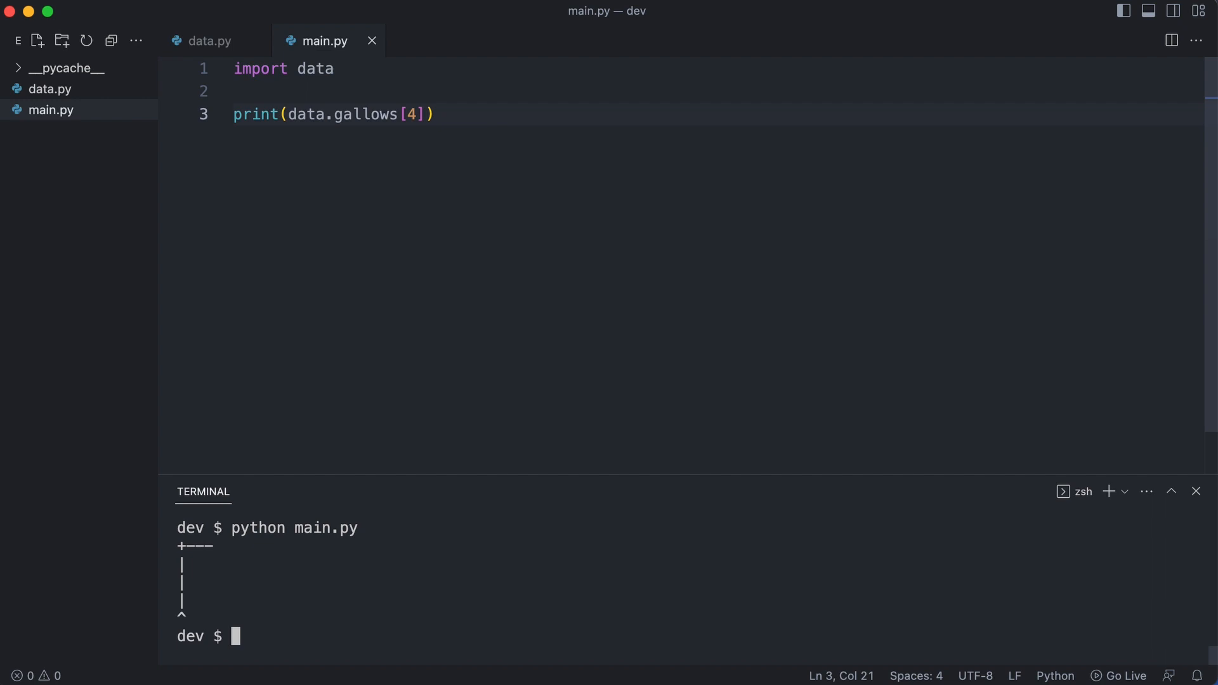
type("python main.py")
key("Return")
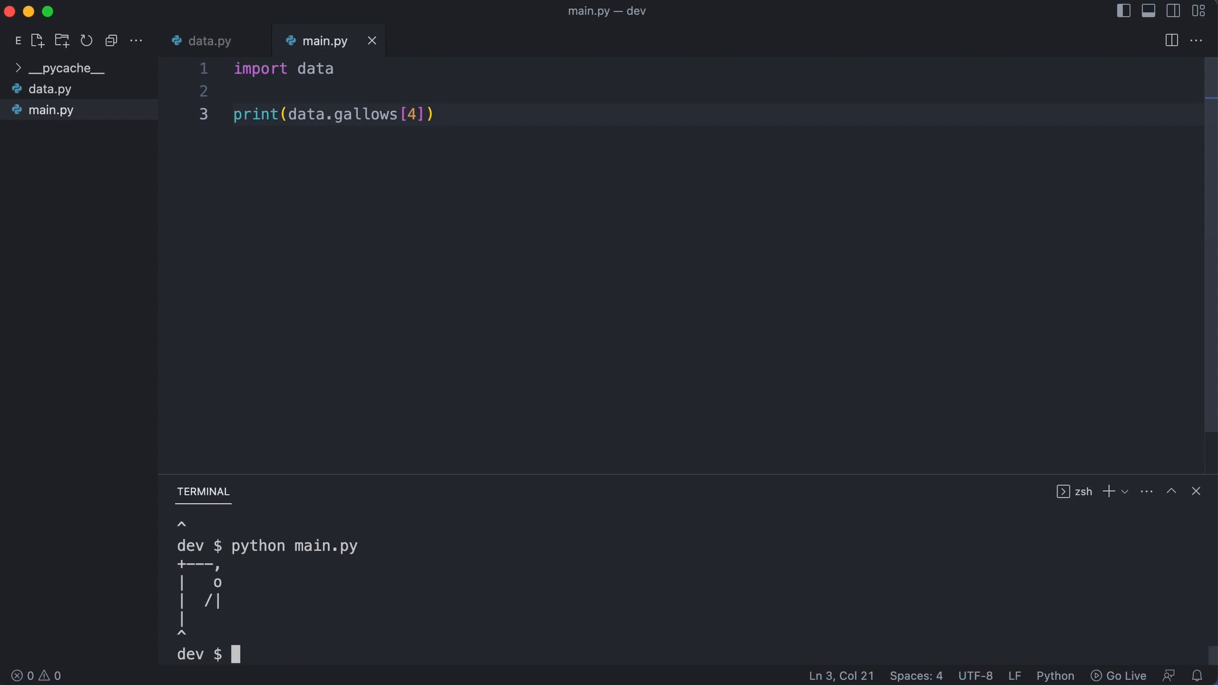
- Add mystery_words = ANGEL, CLOUDY, SUNSHINE, a random.choice pick and print(mystery_word)
key("Return")
key("Return")
key("Up")
type("mystery_words =")
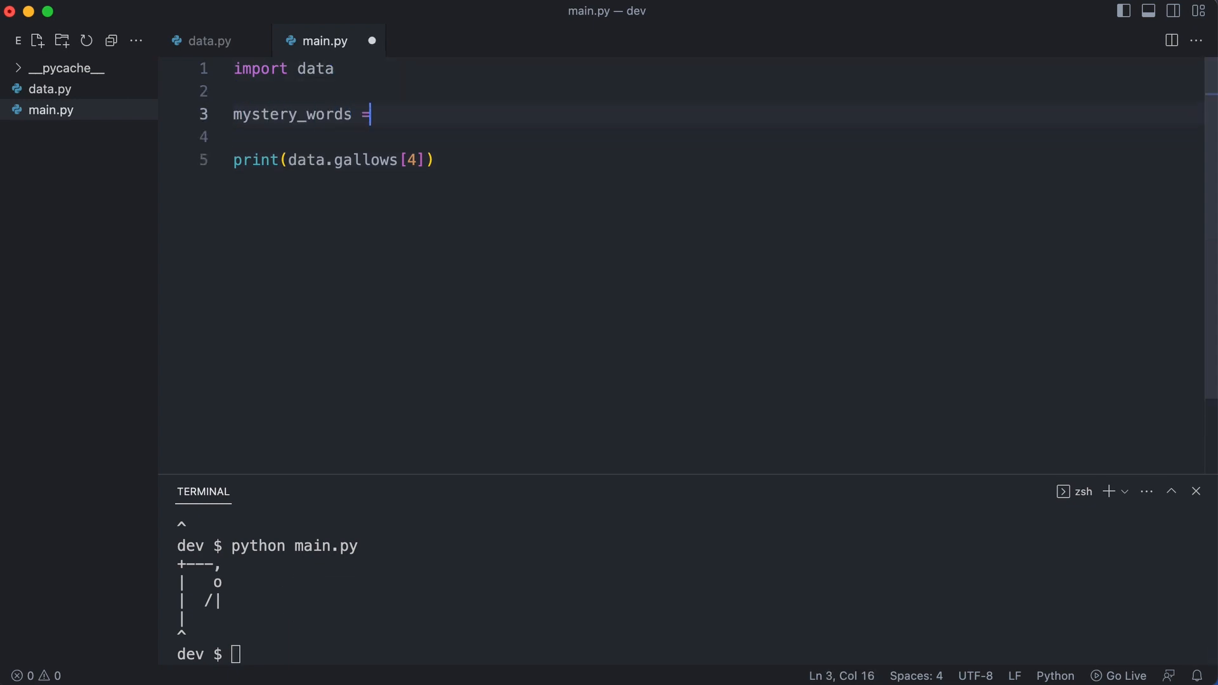
type(" [\"ANGEL\", \"CLOUDY\", \"SUNSHINE\"]")
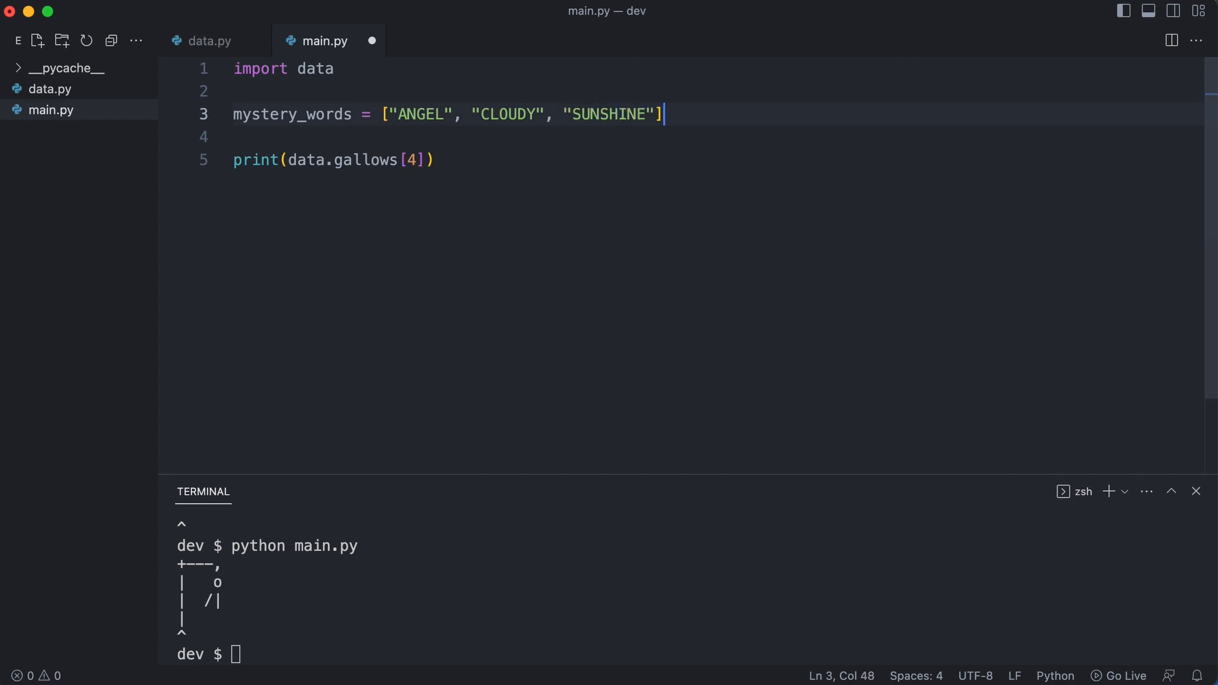
key("Return")
type("mystery_word")
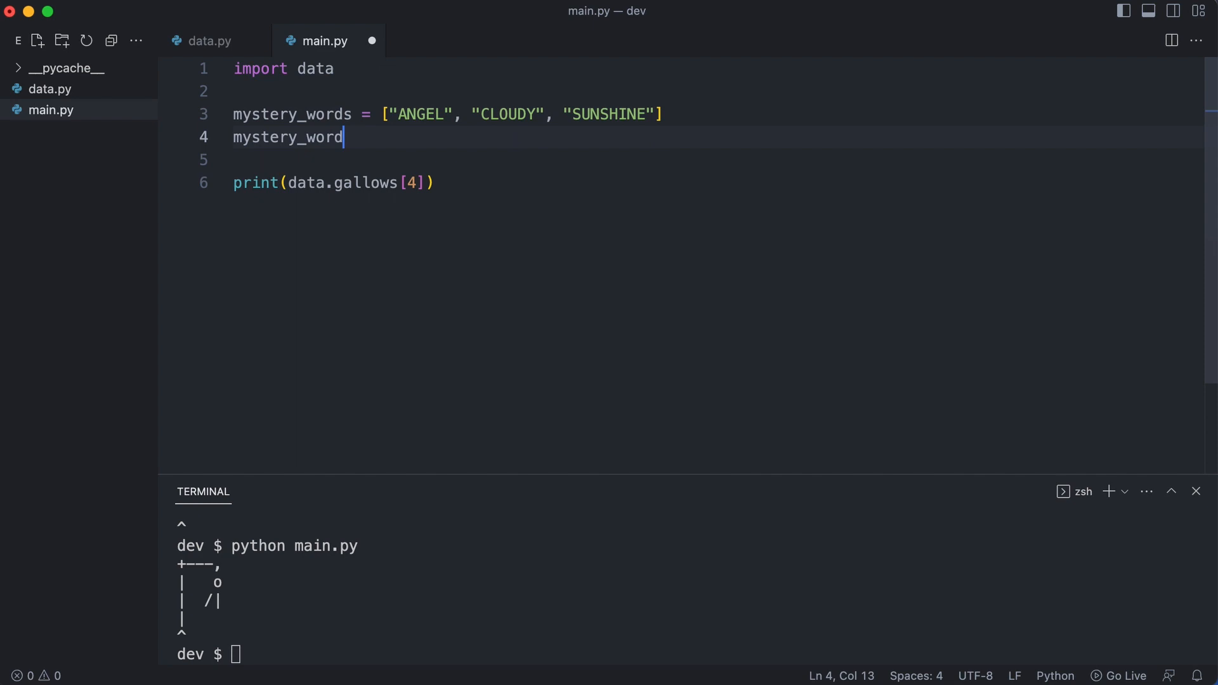
type(" = random.choice(mystery_words)")
key("Return")
type("pr")
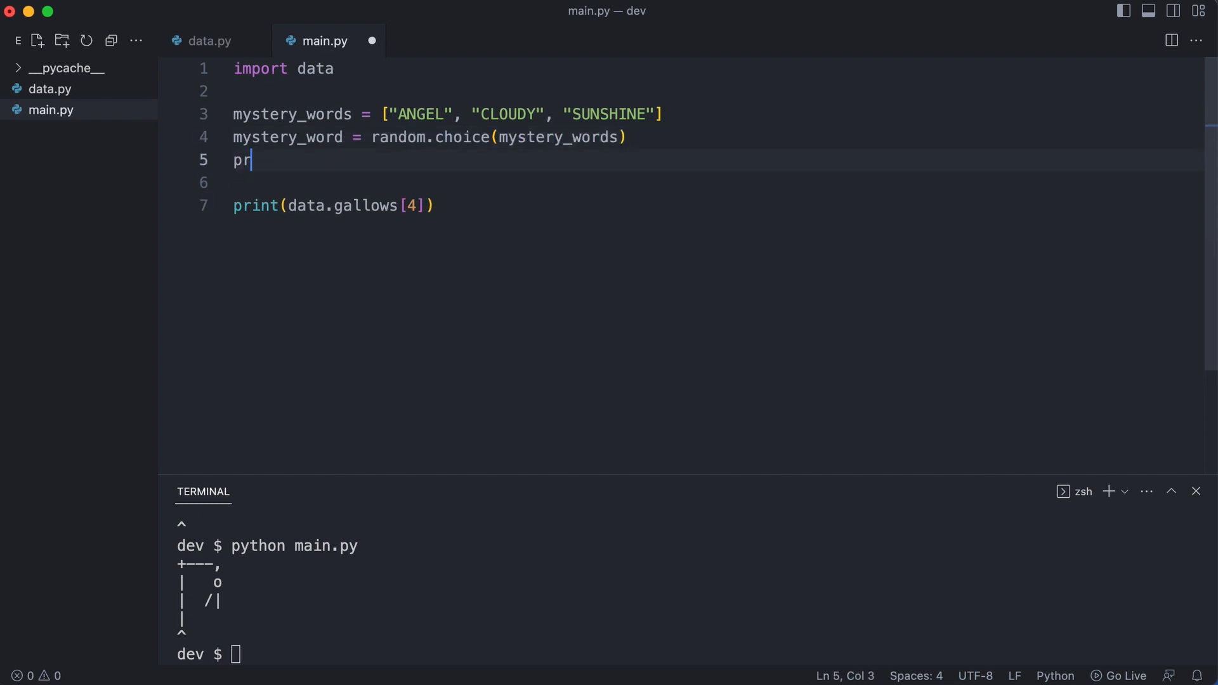
type("int(mystery_word)")
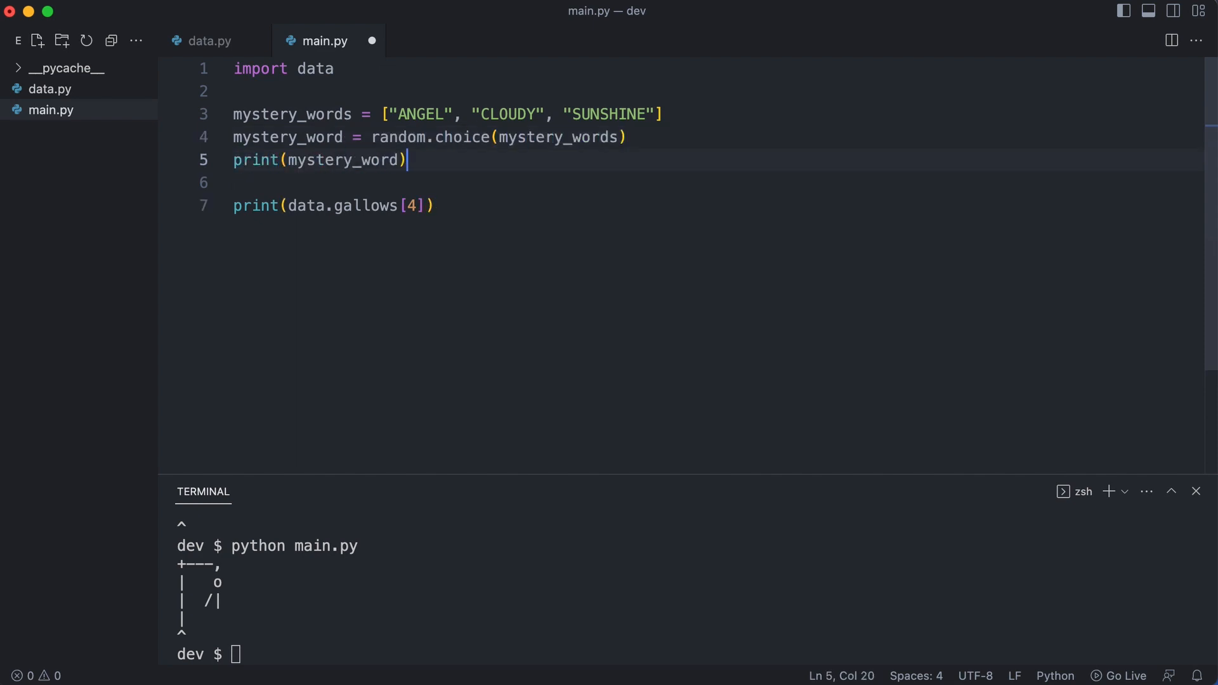
- Add import random below import data, save and run main.py, printing CLOUDY above the gallows
left_click(343, 68)
key("Return")
type("import random")
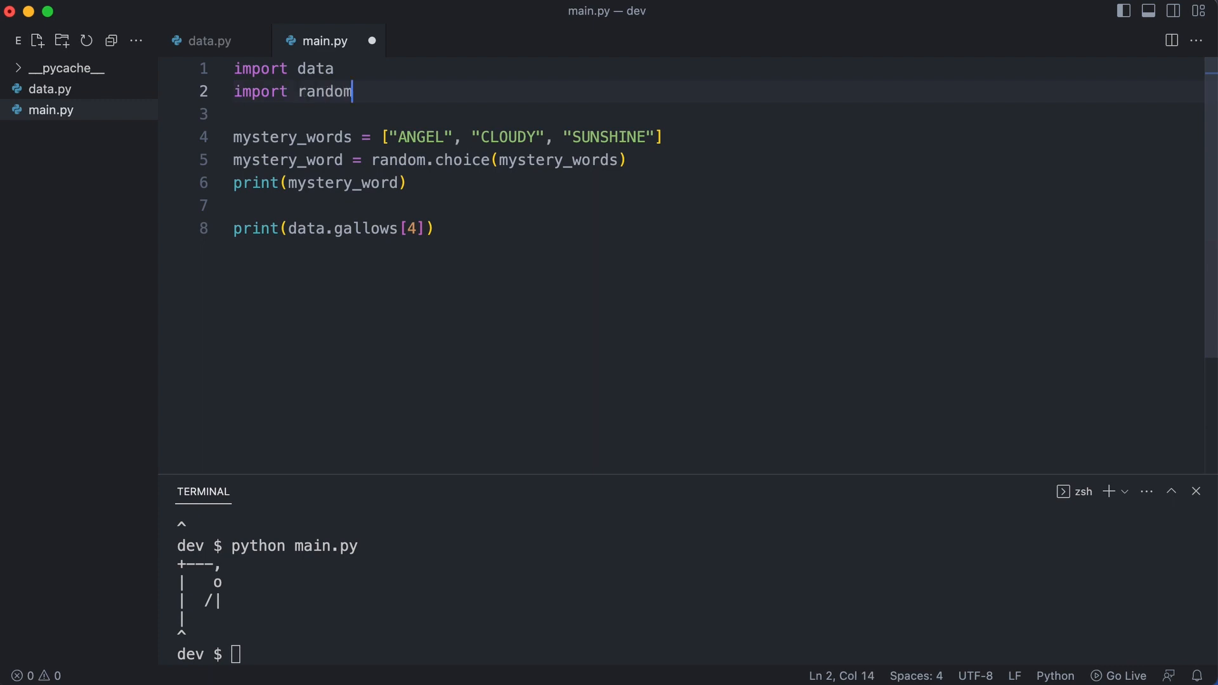
key("ctrl+s")
type("python")
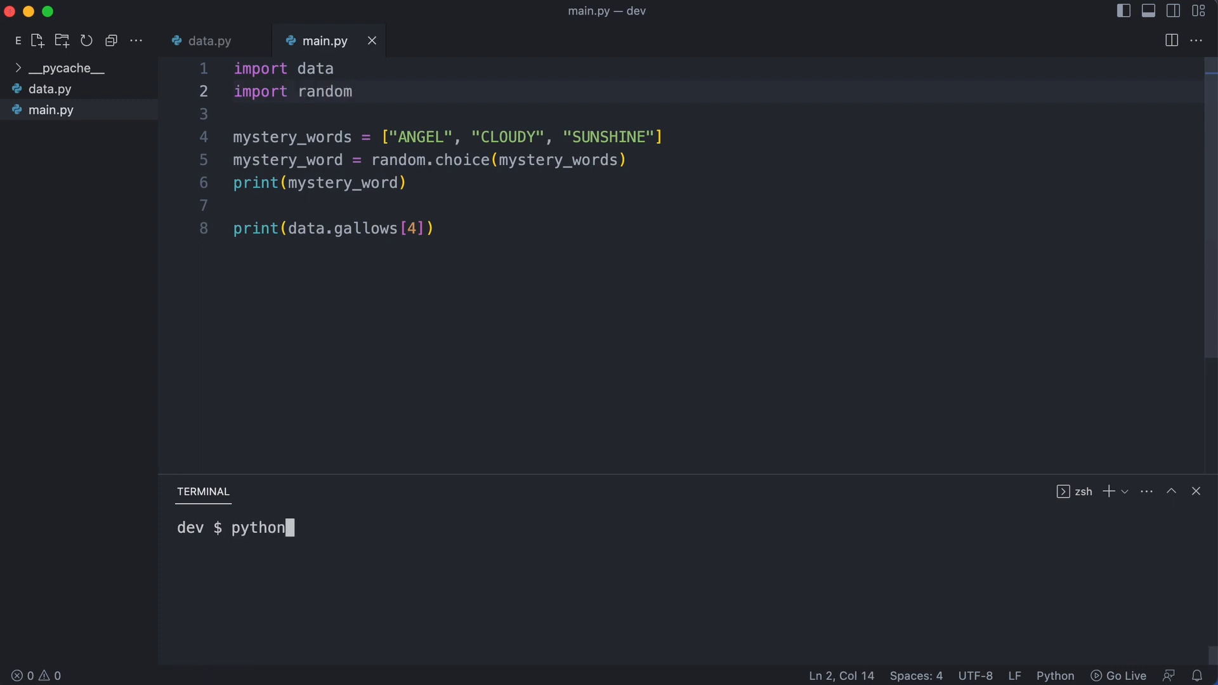
type(" main.py")
key("Return")
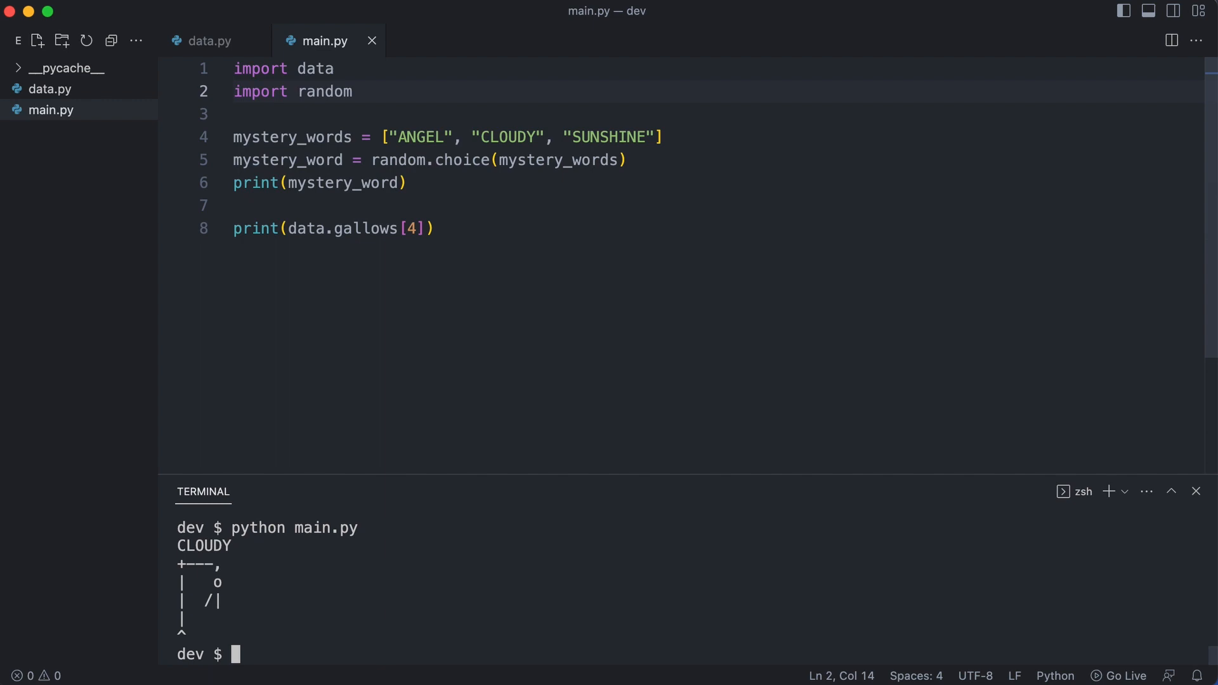
- Add wrong_guesses = [] and index data.gallows by len(wrong_guesses) instead of 4
left_click(628, 159)
key("Return")
key("Return")
type("wrong_guesses = []")
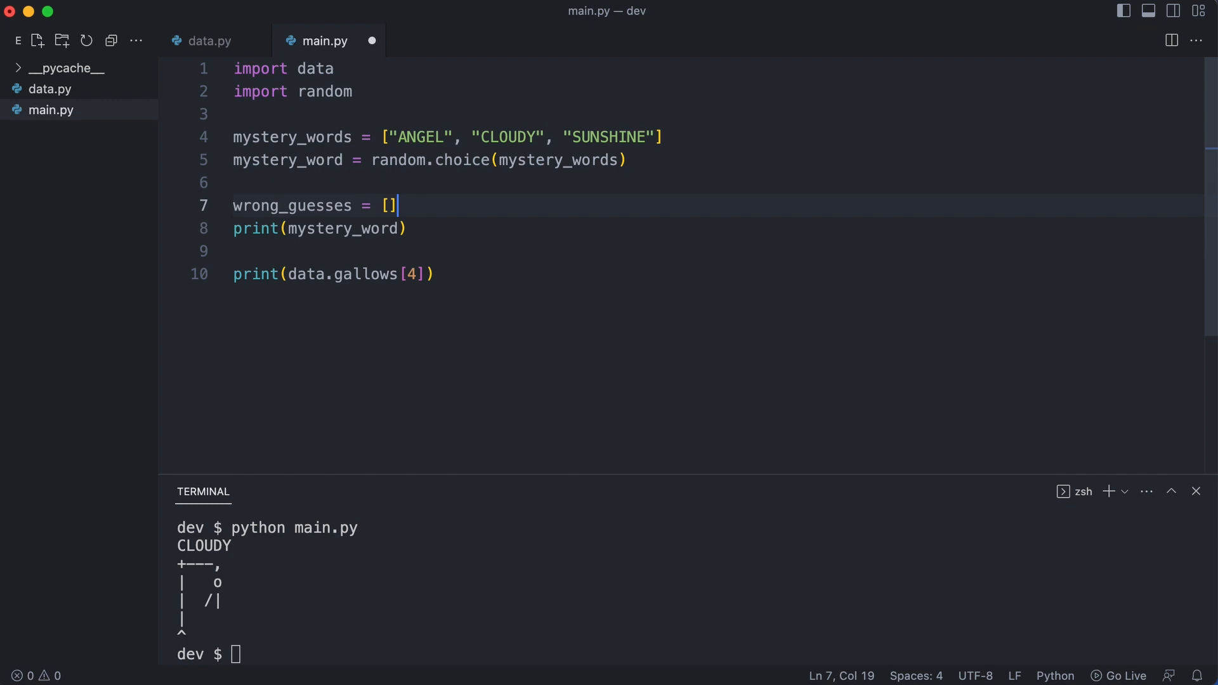
key("Down")
key("Down")
key("Down")
key("Right")
key("Right")
key("shift+Right")
type("len(wrong_guesses)")
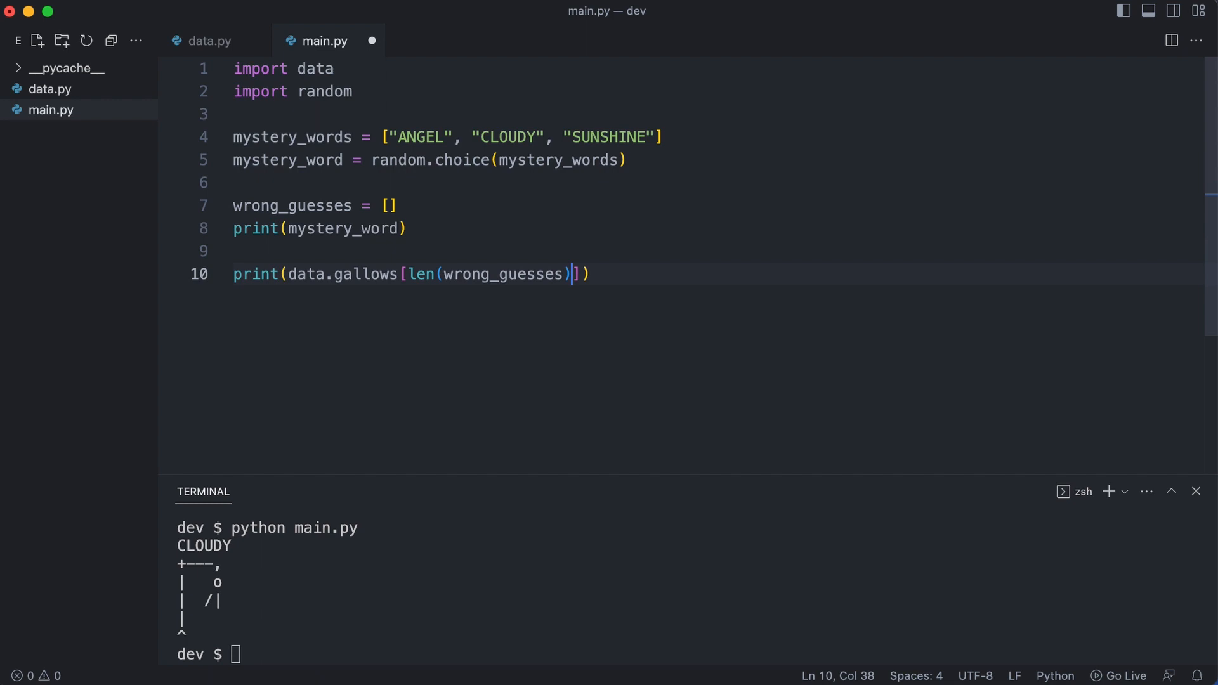
- Add partial_solution = "_" * len(mystery_word) and print(f"Word: {partial_solution}")
left_click(400, 206)
key("Return")
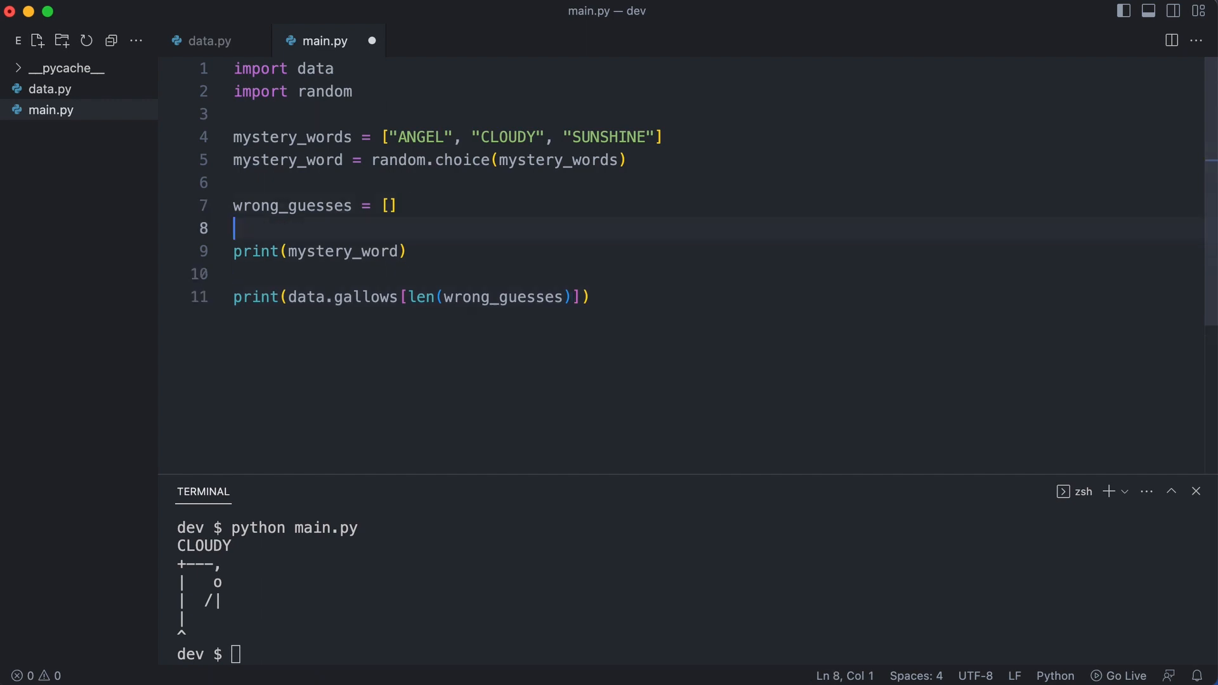
type("partial_solution = \"_\" ")
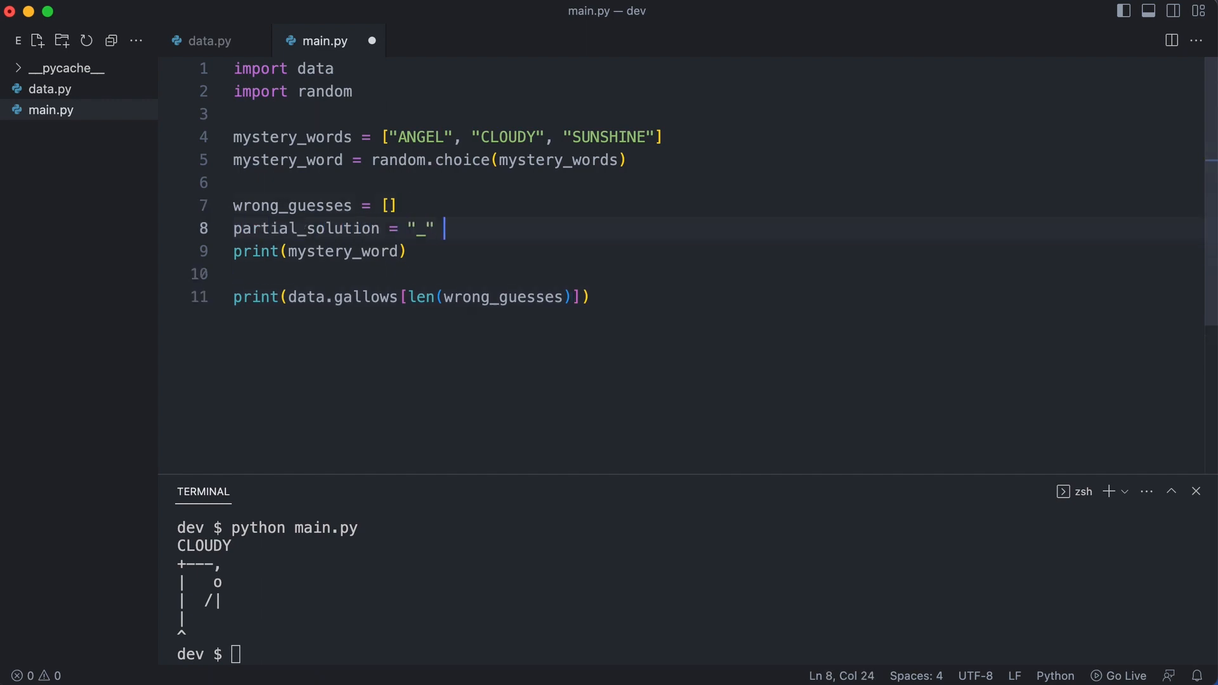
type("* len(mystery_word)")
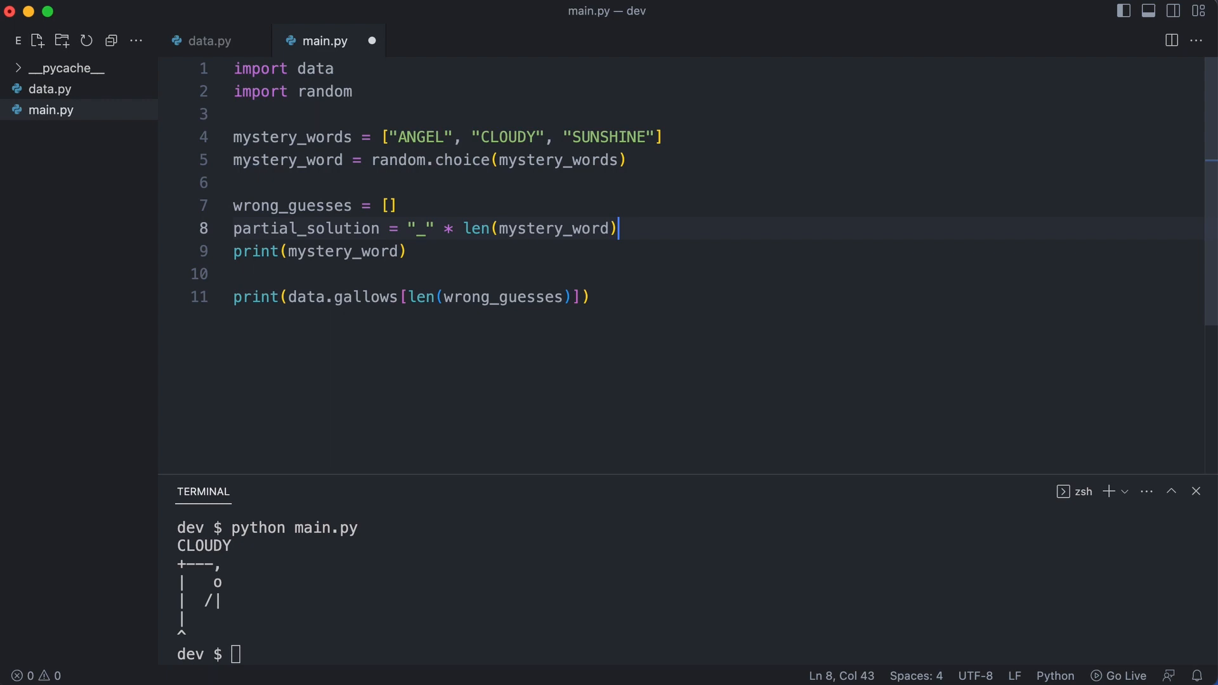
key("Down")
key("Down")
key("Down")
key("Return")
type("pri")
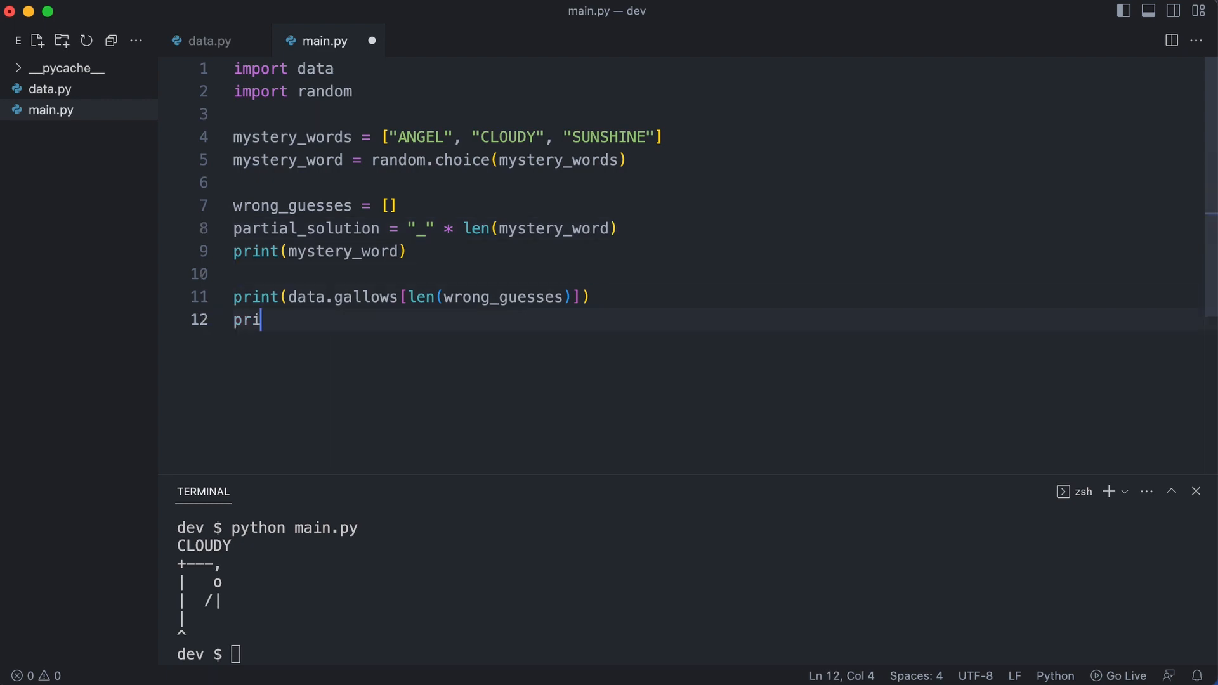
type("nt(f\"Word: {partial_solution}\")")
- Save main.py and run it, showing SUNSHINE, the empty gallows and underscore blanks
key("ctrl+s")
key("ctrl+l")
type("python ")
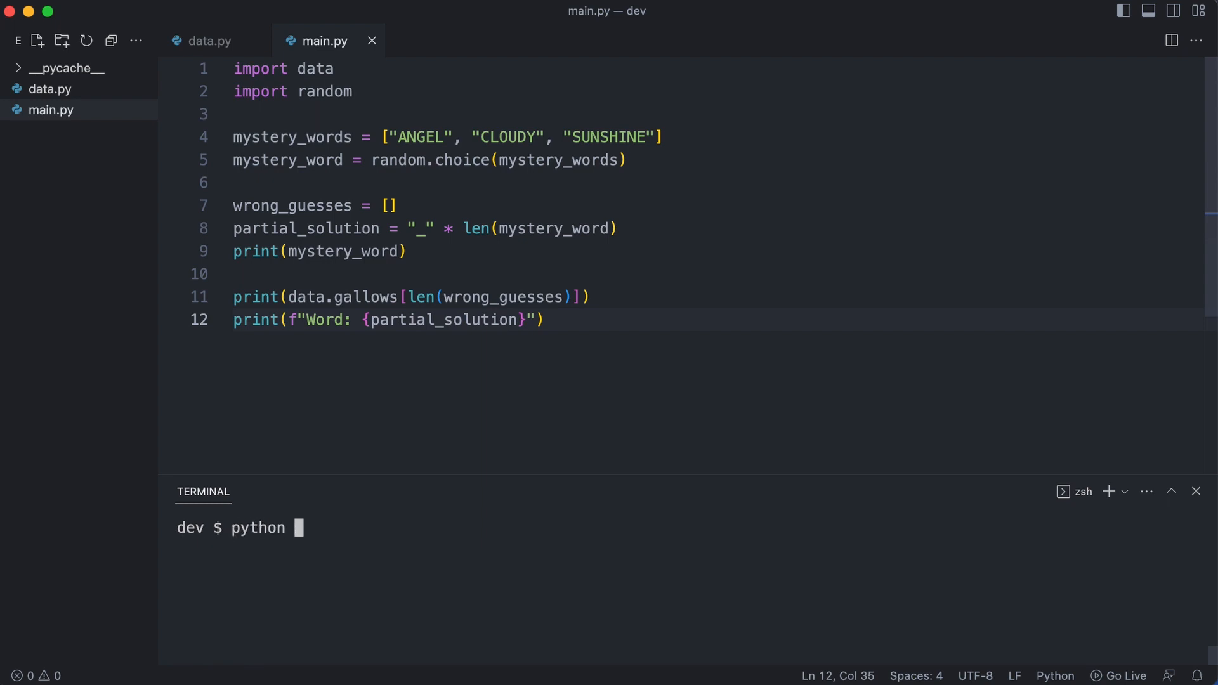
type("main.py")
key("Return")
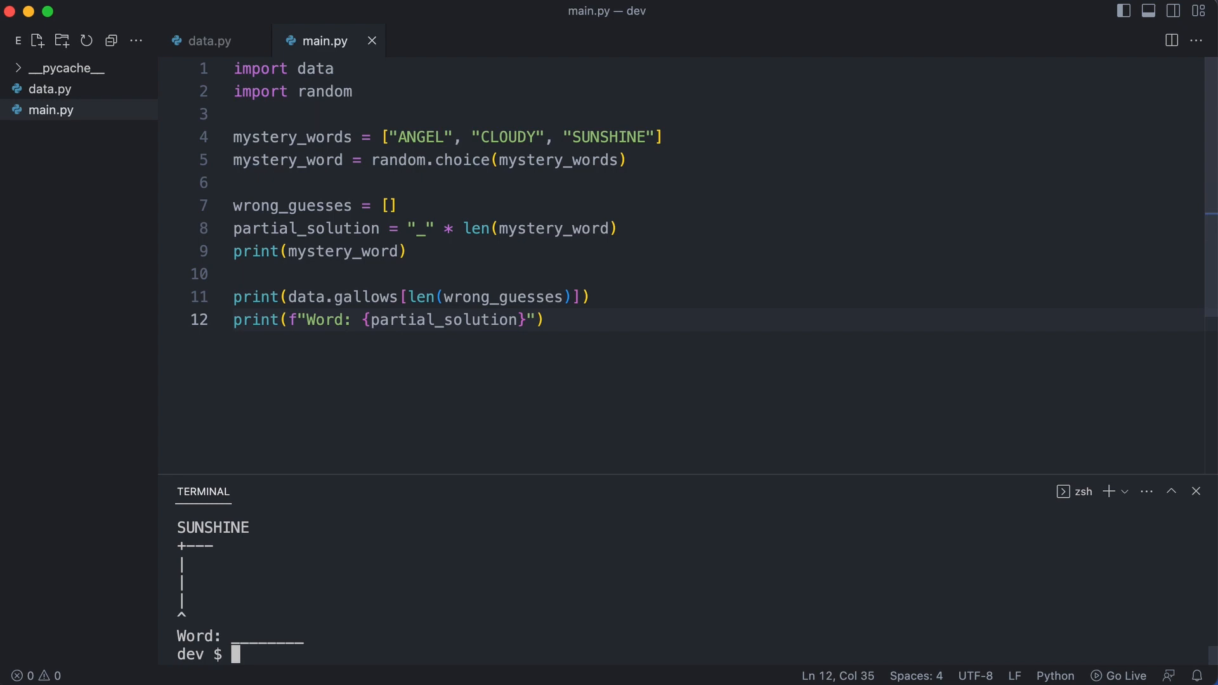
- Remove the print(mystery_word) line and extra blank line, making room for the game loop
left_click(433, 255)
key("BackSpace")
key("BackSpace")
key("BackSpace")
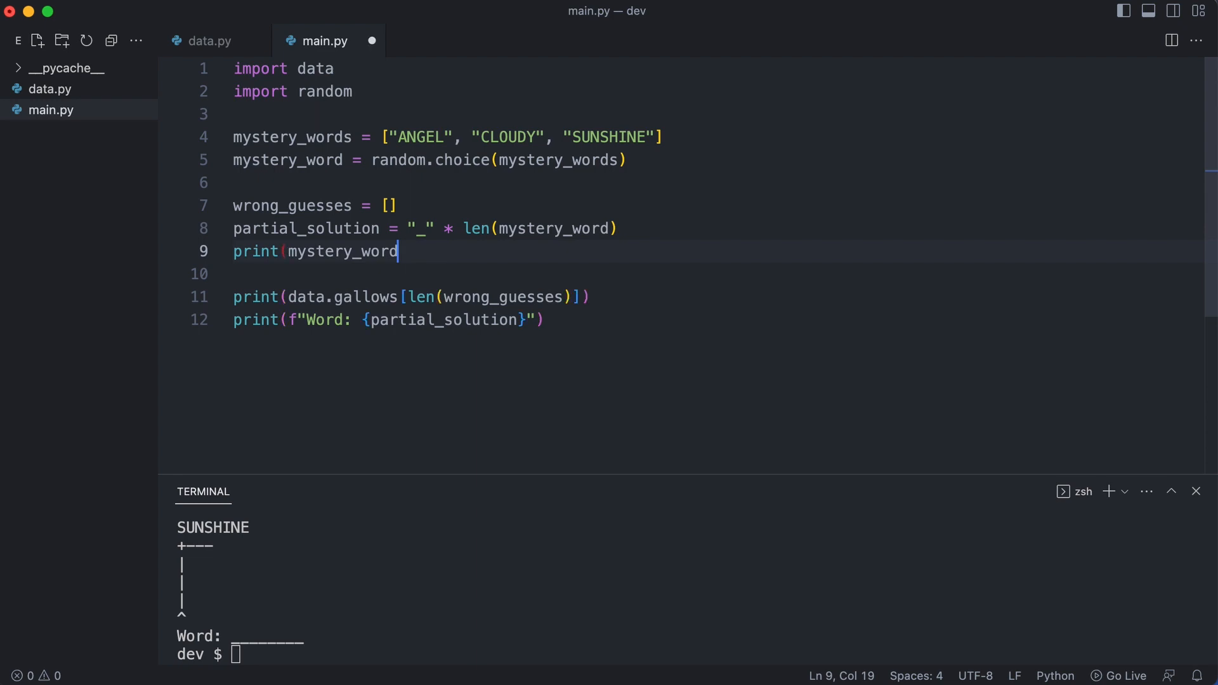
key("BackSpace")
key("BackSpace")
key("BackSpace")
key("BackSpace")
key("BackSpace")
key("BackSpace")
key("BackSpace")
key("BackSpace")
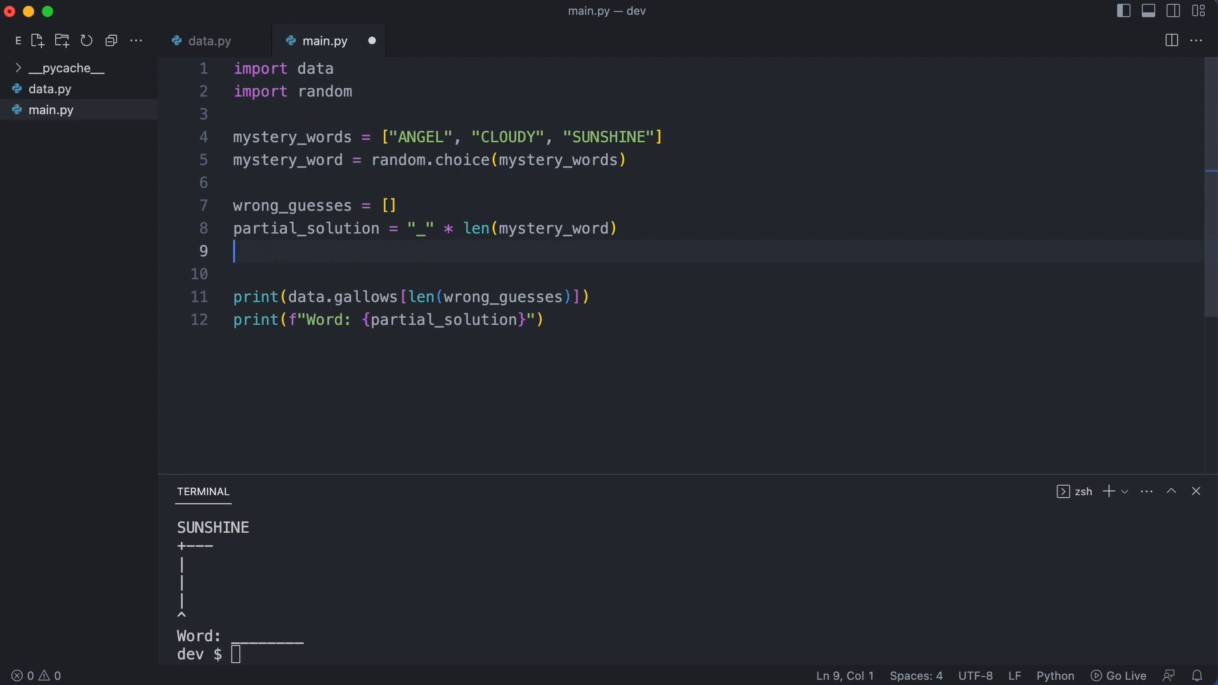
key("Delete")
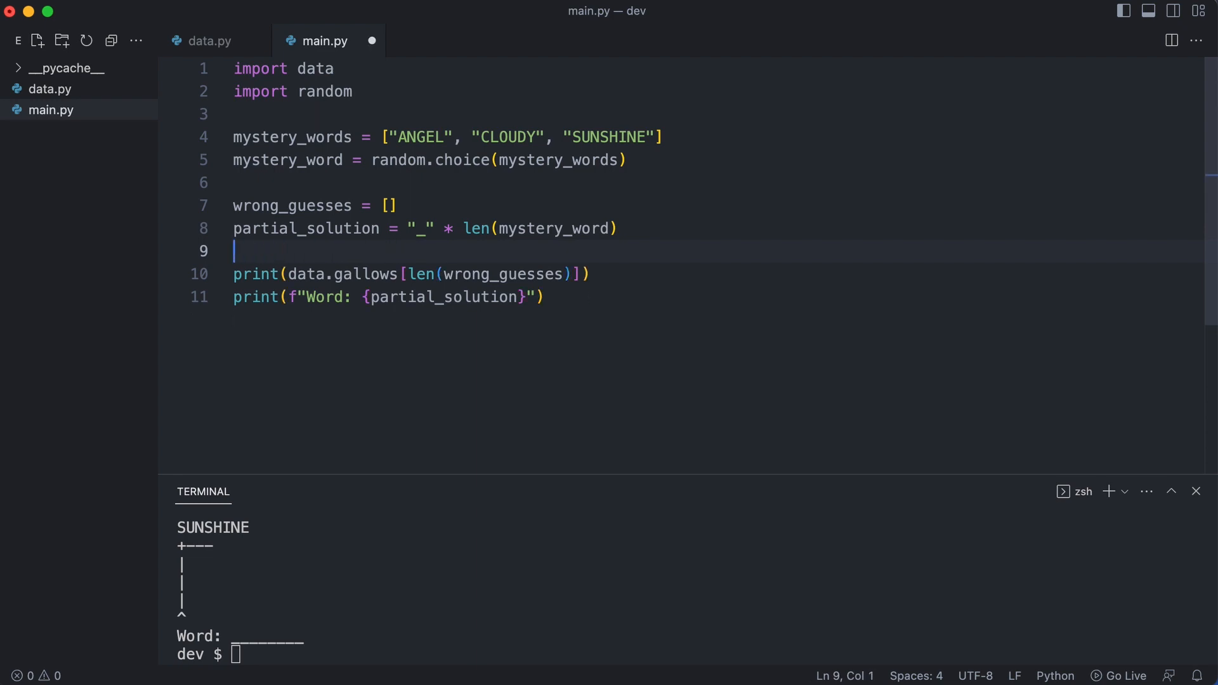
key("Down")
key("Down")
key("End")
key("Return")
key("Return")
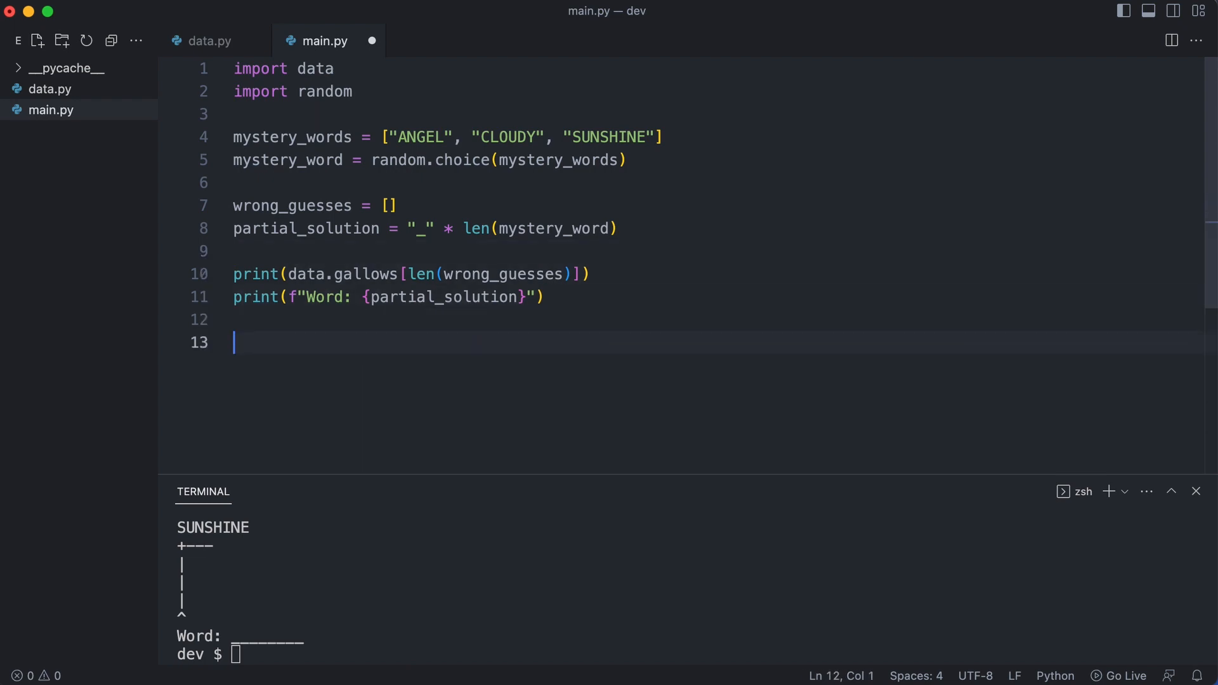
type("while len(wrong_guesses) <")
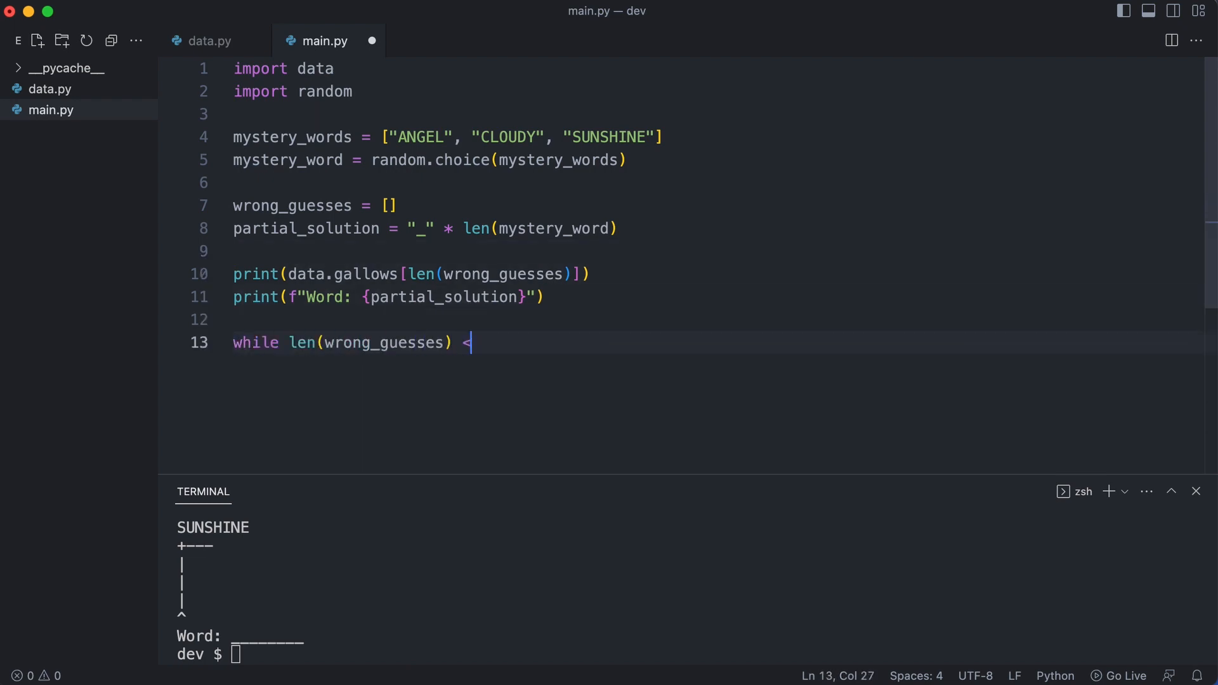
type(" len(data.gallows):")
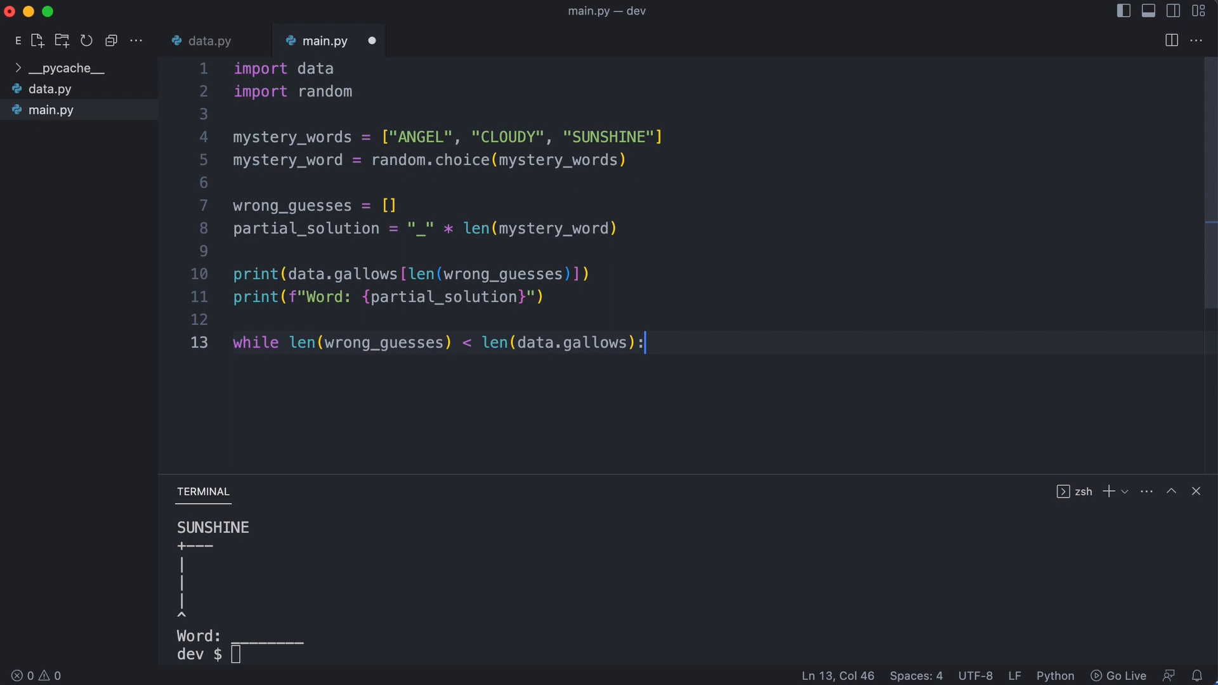
- Write the while loop reading an uppercased guess with an 'if c in mystery_word:' pass/TODO stub
key("Return")
type("c = ")
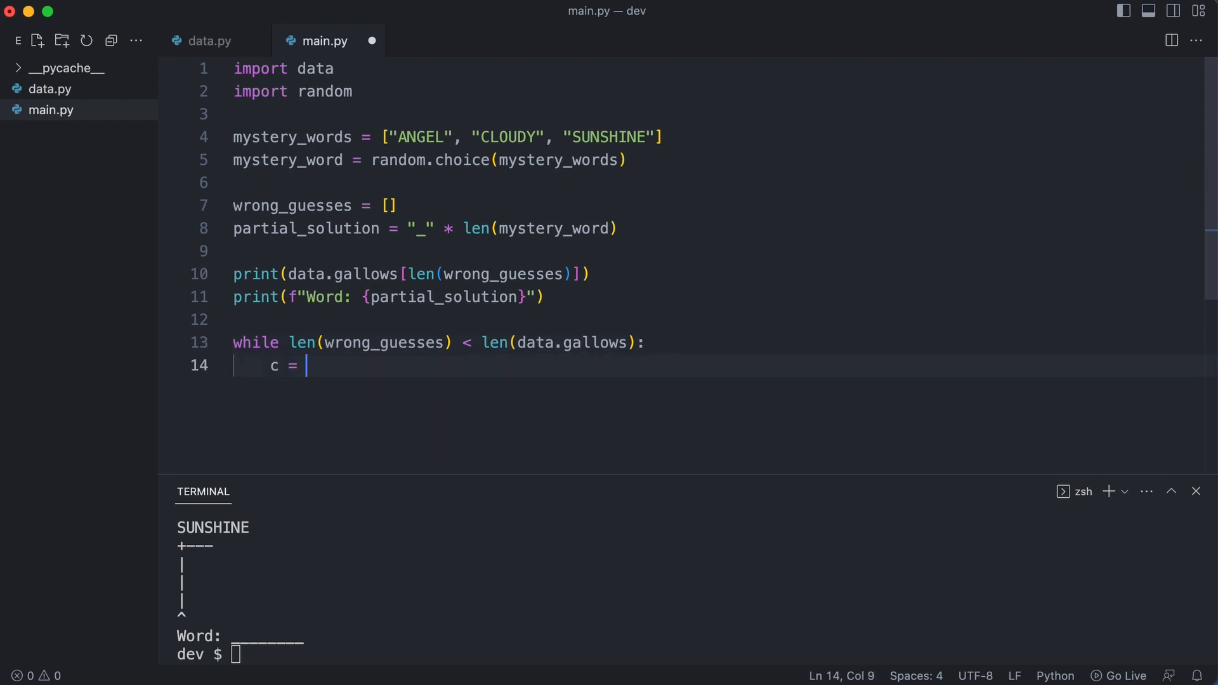
type("input(\"Your guess: \").upper()")
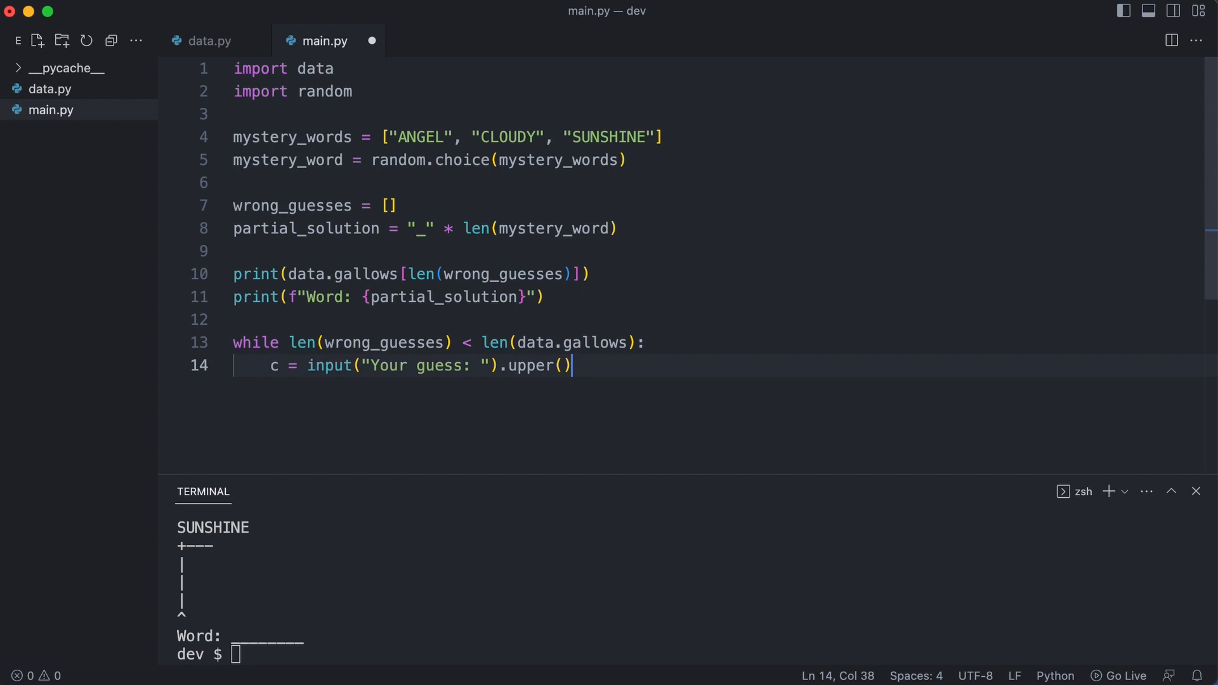
key("Return")
type("if c ")
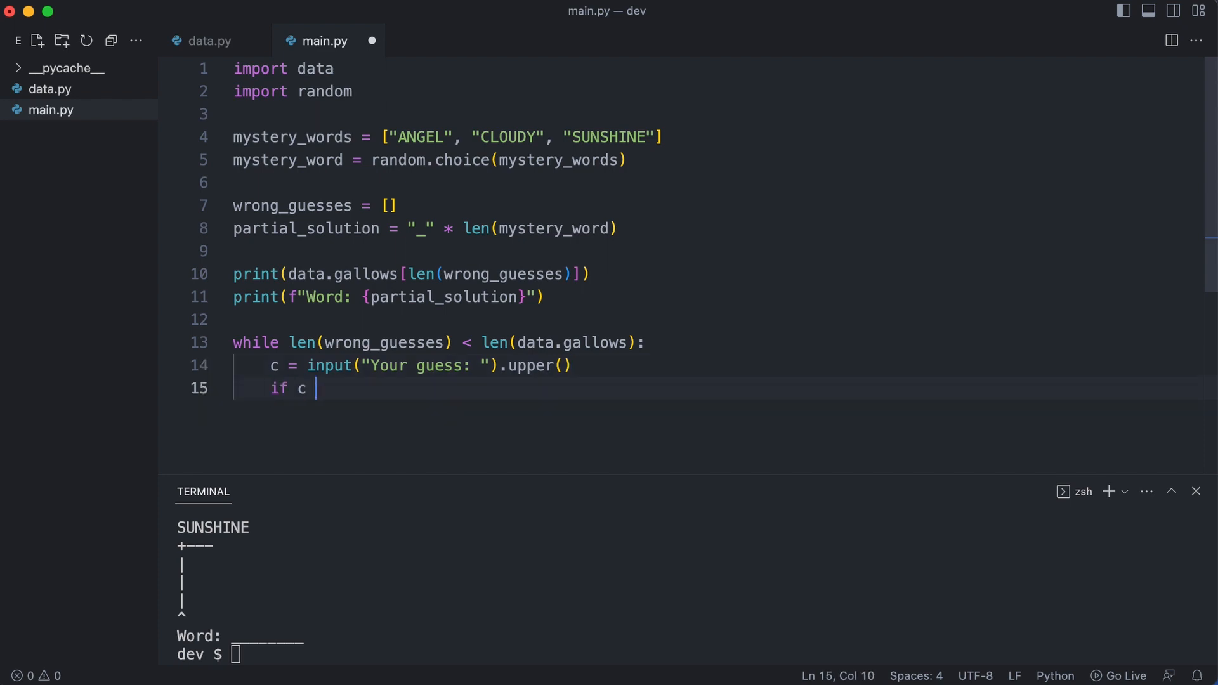
type("in mystery_word:")
key("Return")
type("pass  # ")
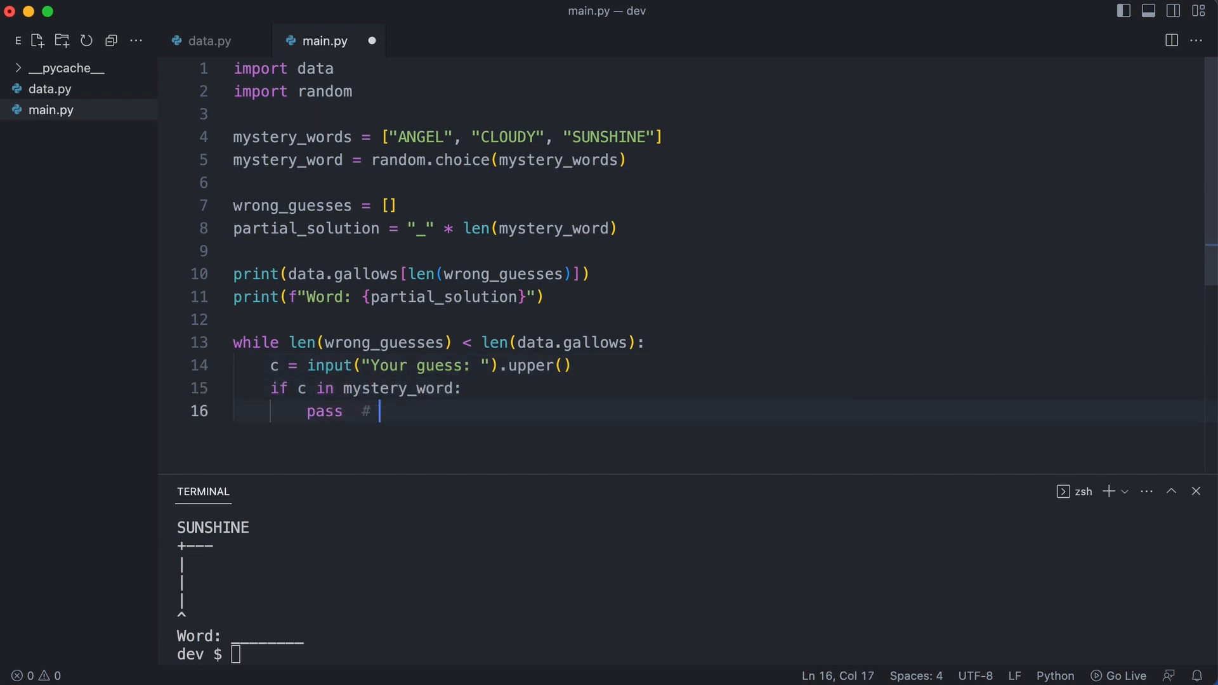
type("TODO: handle correct guessed character")
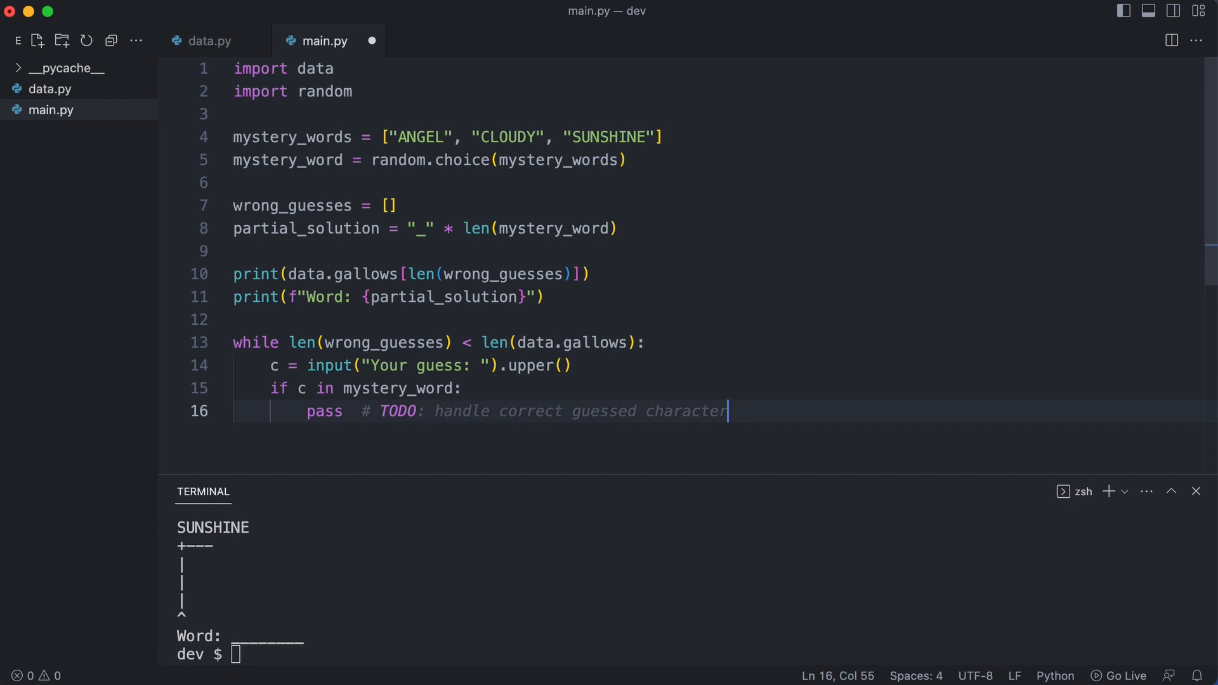
key("Return")
key("BackSpace")
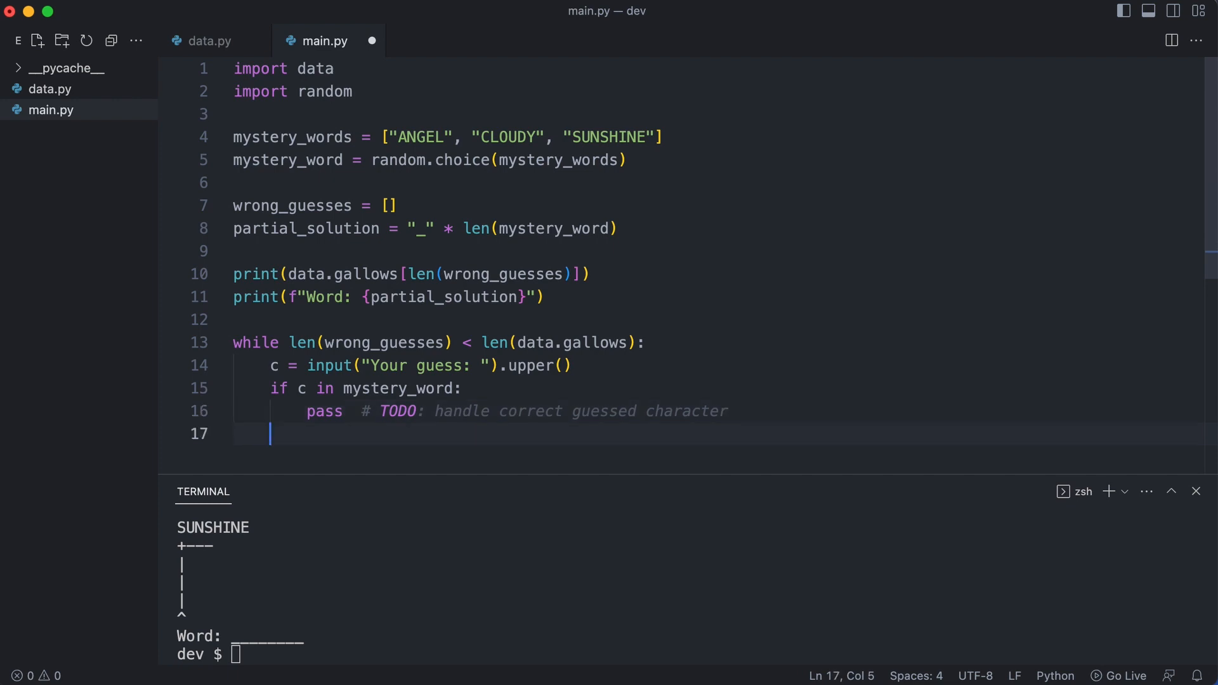
type("else:")
- Add else: wrong_guesses.append(c) and reprint the gallows each round, save and run the game
key("Return")
type("wrong_guesses.append(c)")
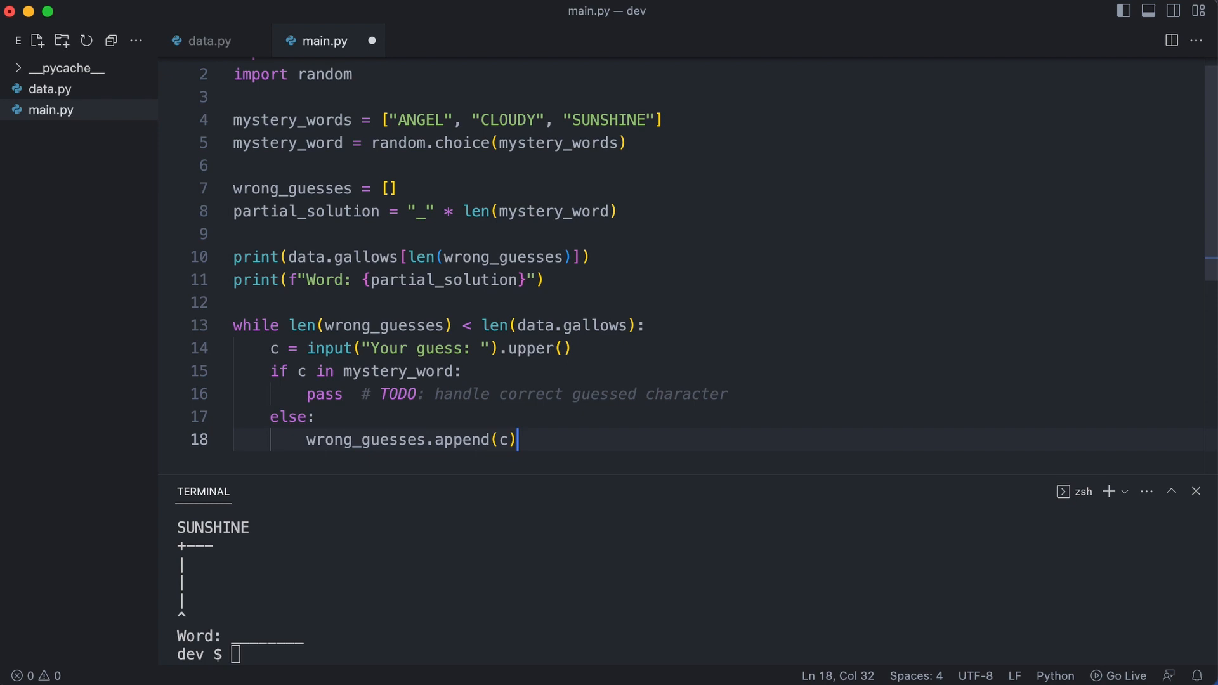
key("Return")
key("BackSpace")
type("print(data.")
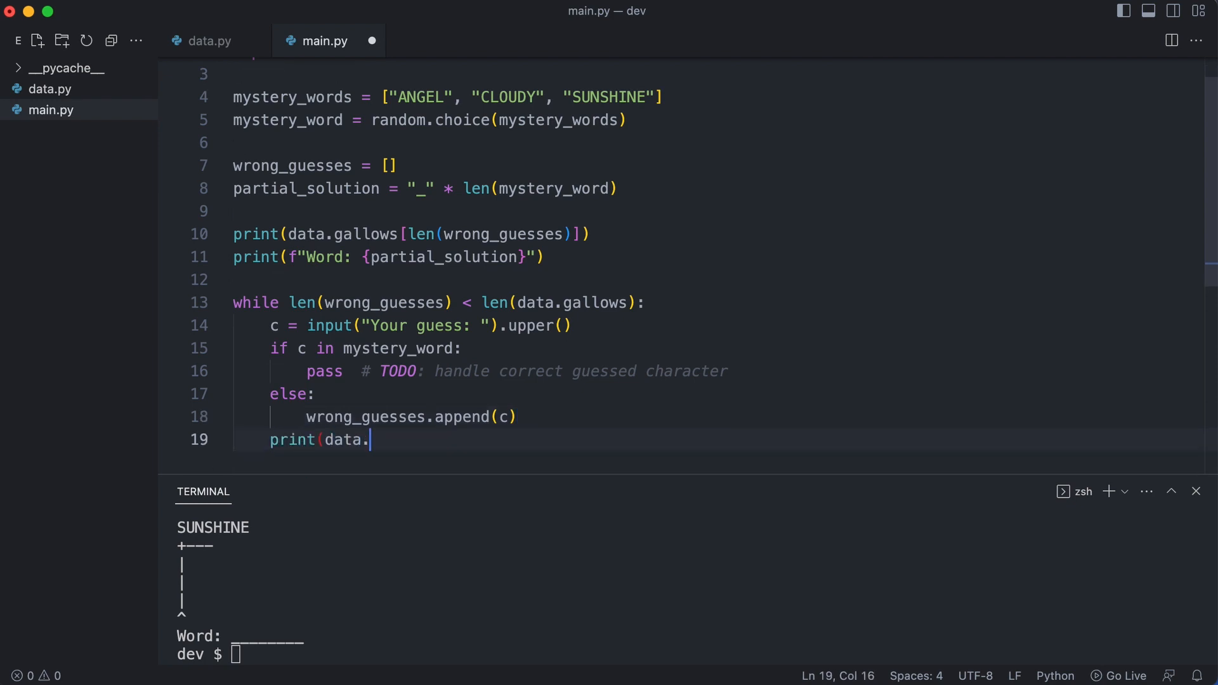
type("gallows[len(wrong_guesses)])")
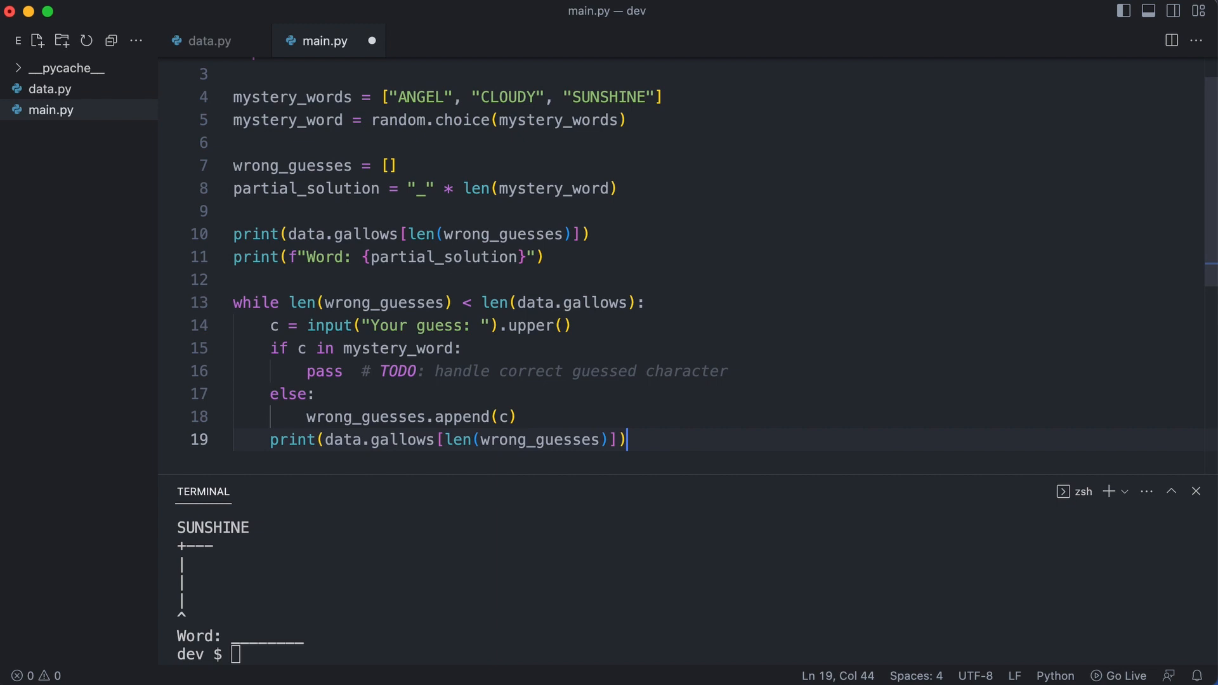
key("ctrl+s")
type("python main.py")
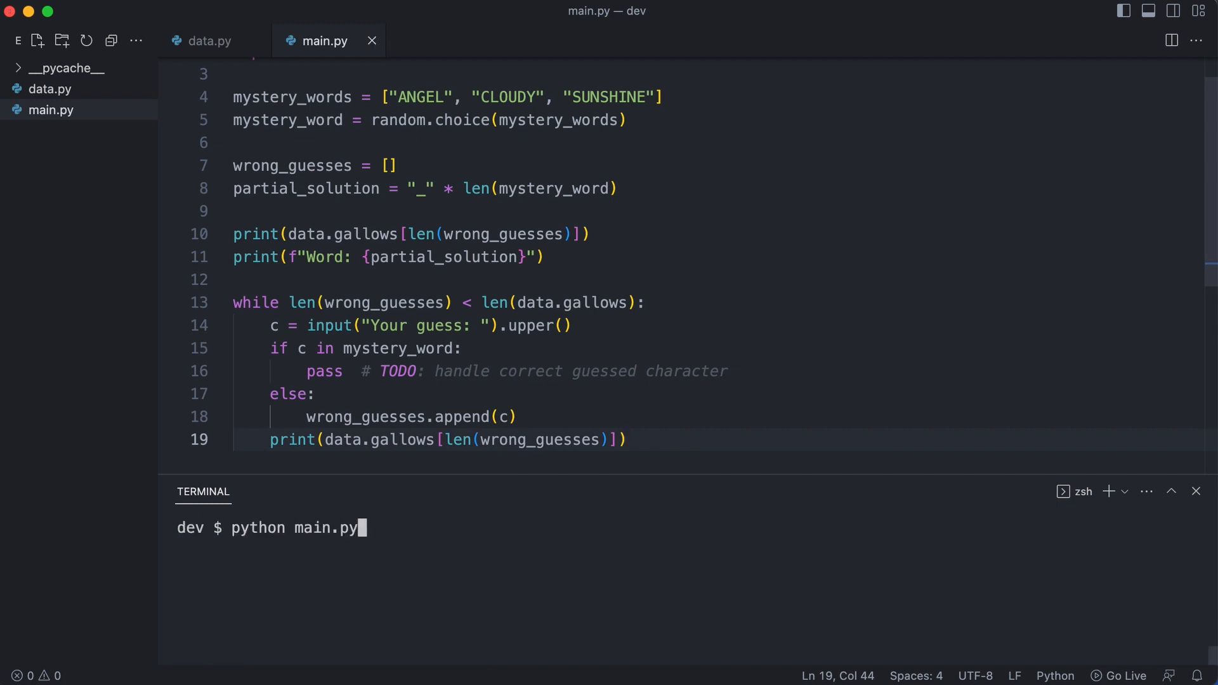
key("Return")
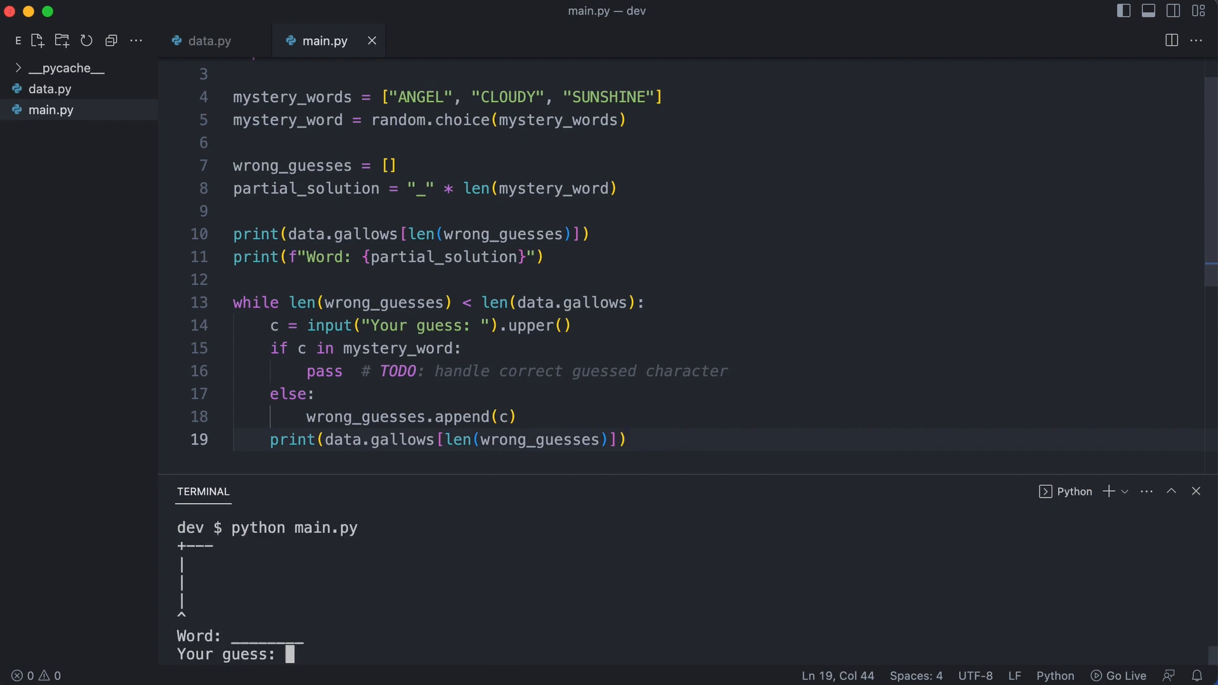
type("x")
- Enter x repeatedly as wrong guesses until the run crashes with IndexError
key("Return")
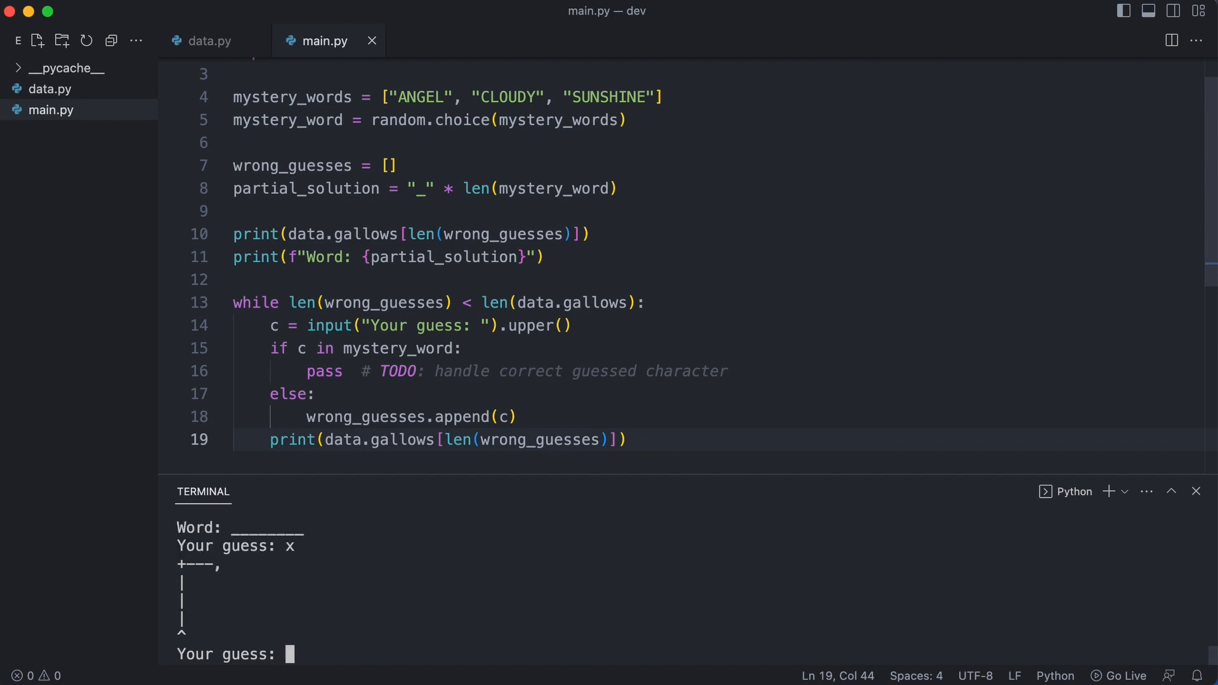
type("x")
key("Return")
type("x")
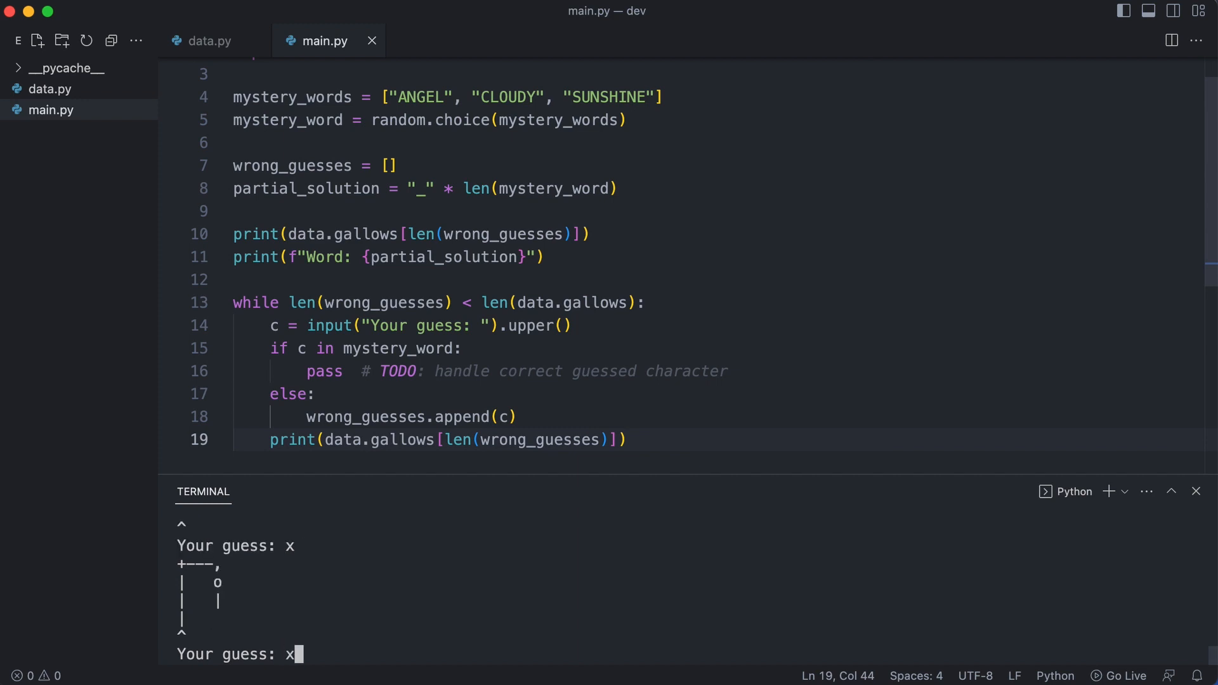
key("Return")
type("x")
key("Return")
type("x")
key("Return")
type("x")
key("Return")
type("x")
key("Return")
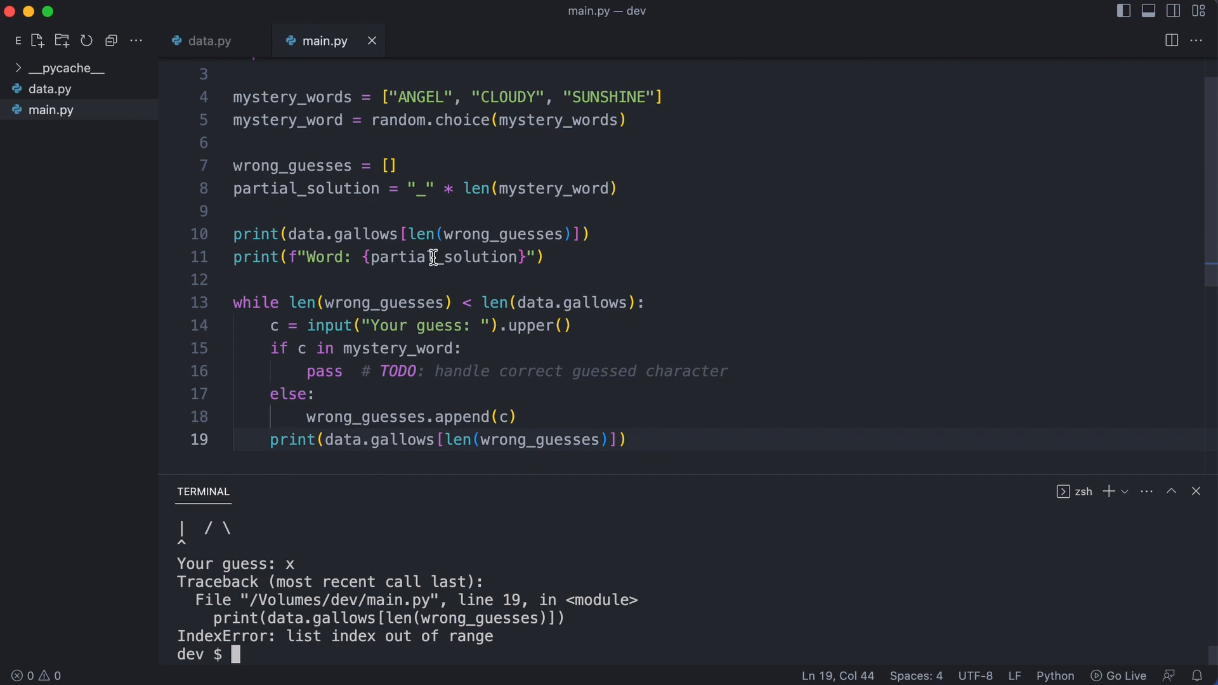
- Bound the loop at len(data.gallows) - 1, save, rerun and guess x until it ends cleanly at the full hangman
left_click(636, 303)
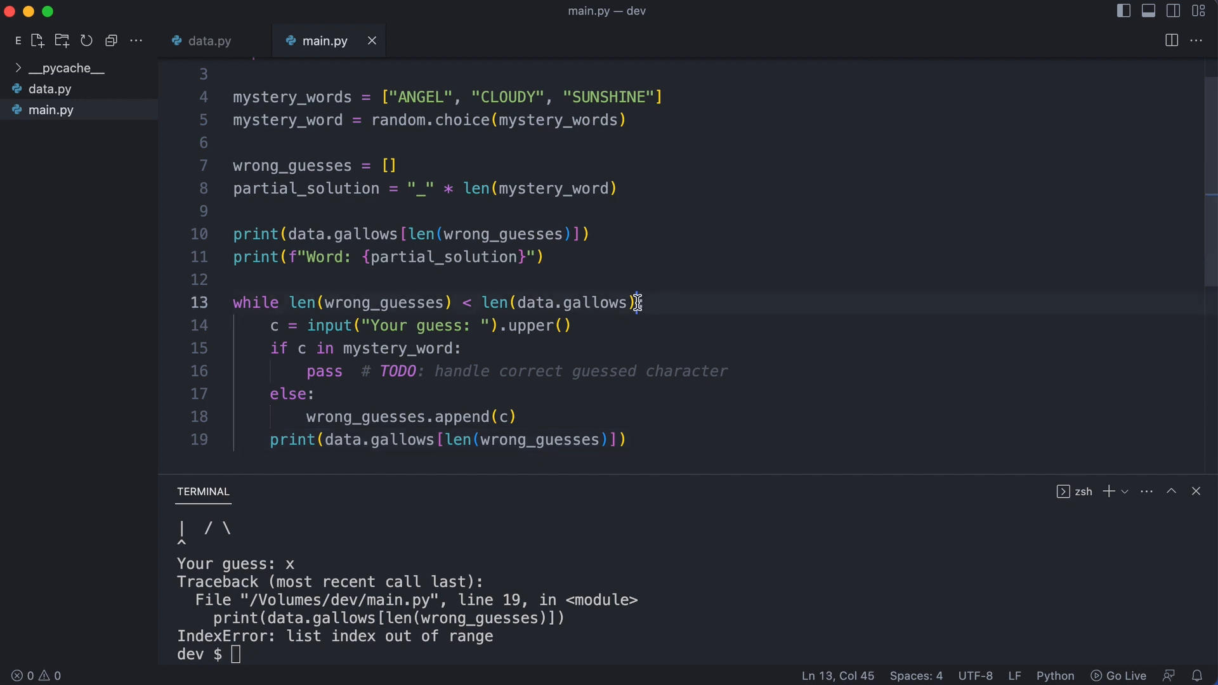
type("- 1")
key("super+s")
left_click(446, 642)
key("ctrl+l")
type("python main.py")
key("Return")
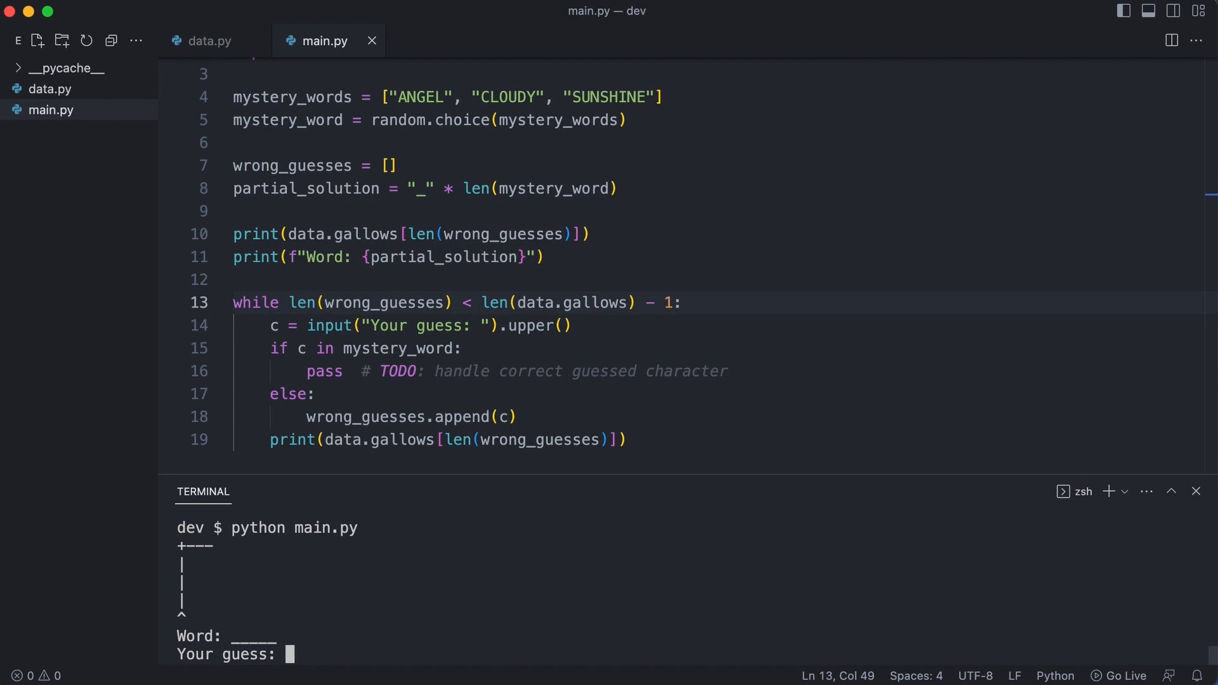
type("x")
key("Return")
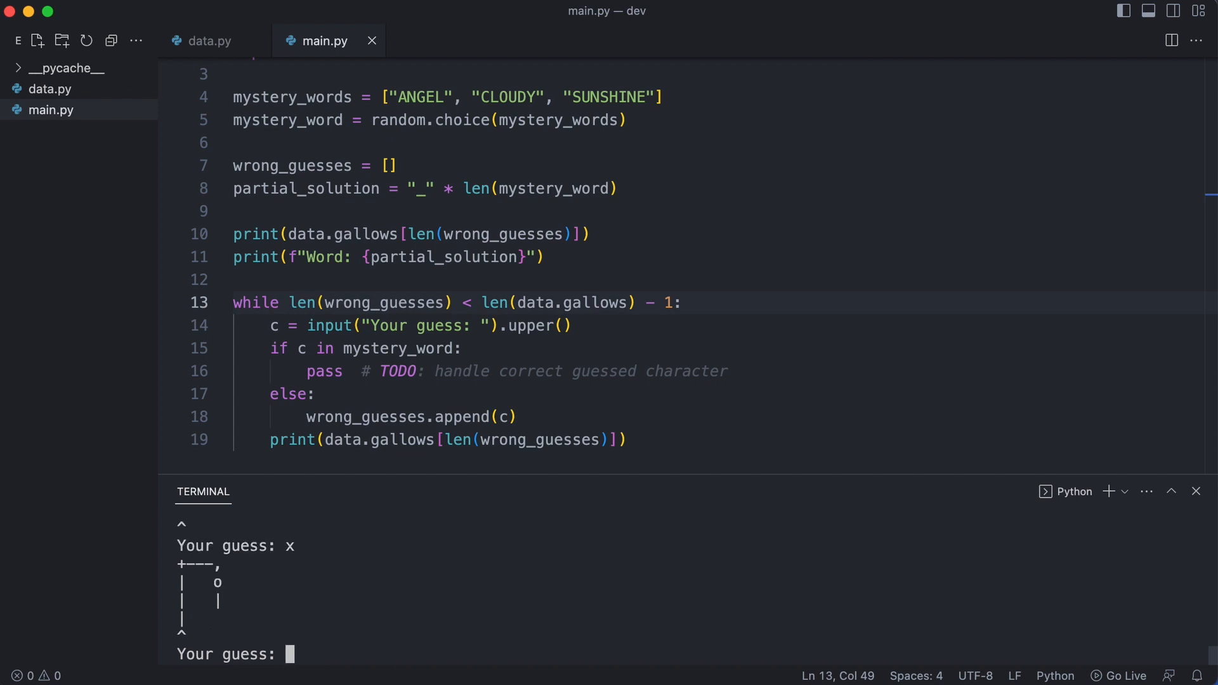
type("x")
key("Return")
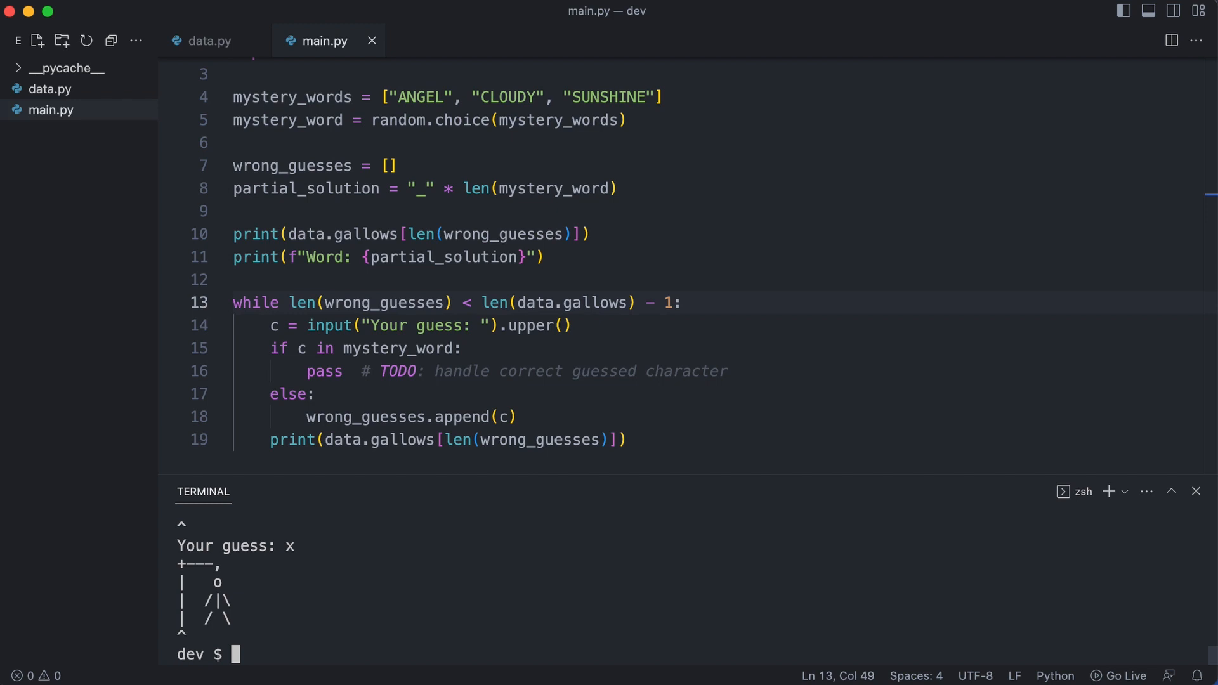
- Add the wrong guesses to the Word line, save and run the updated game
key("Return")
type("print(f\"Word: ")
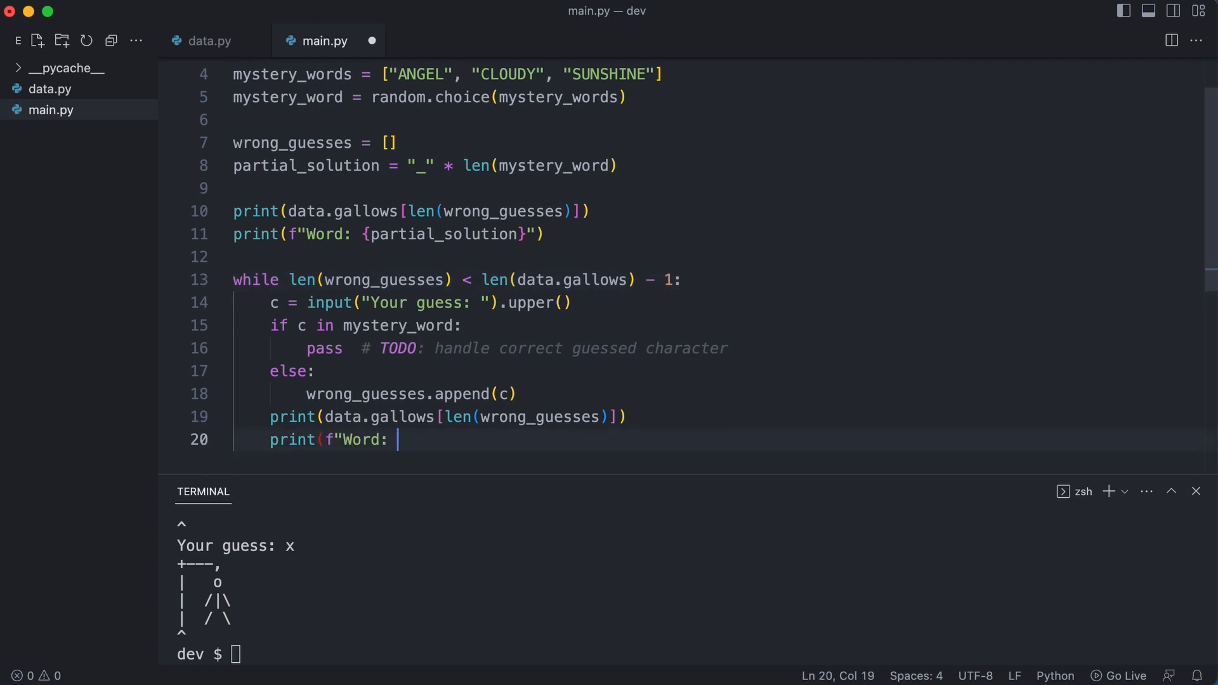
type("{partial_solution}, Wrong guesses: {', '.")
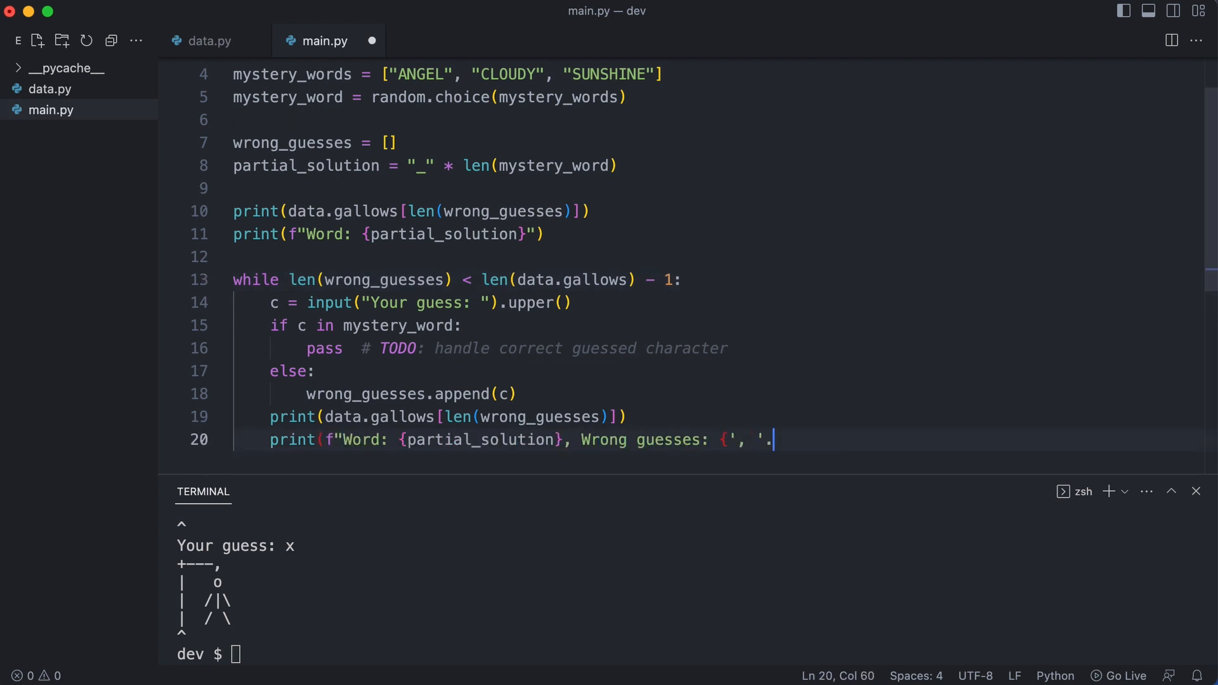
type("join(wrong_guesses)}\")")
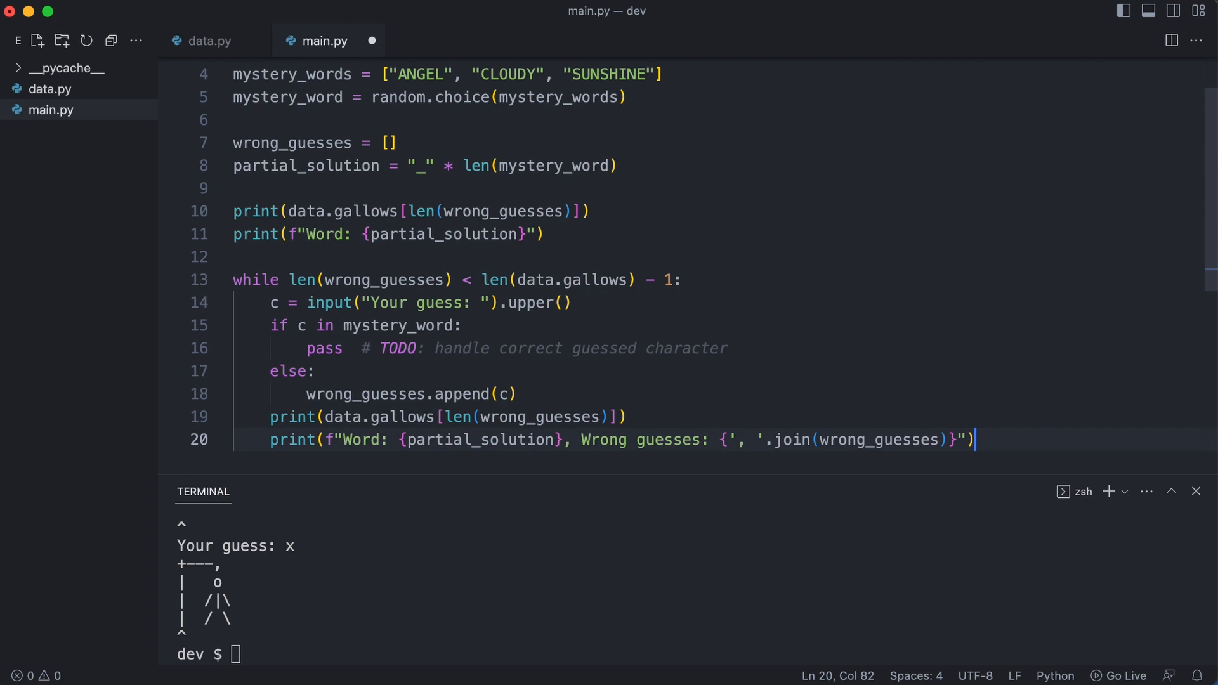
key("ctrl+s")
type("python main.py")
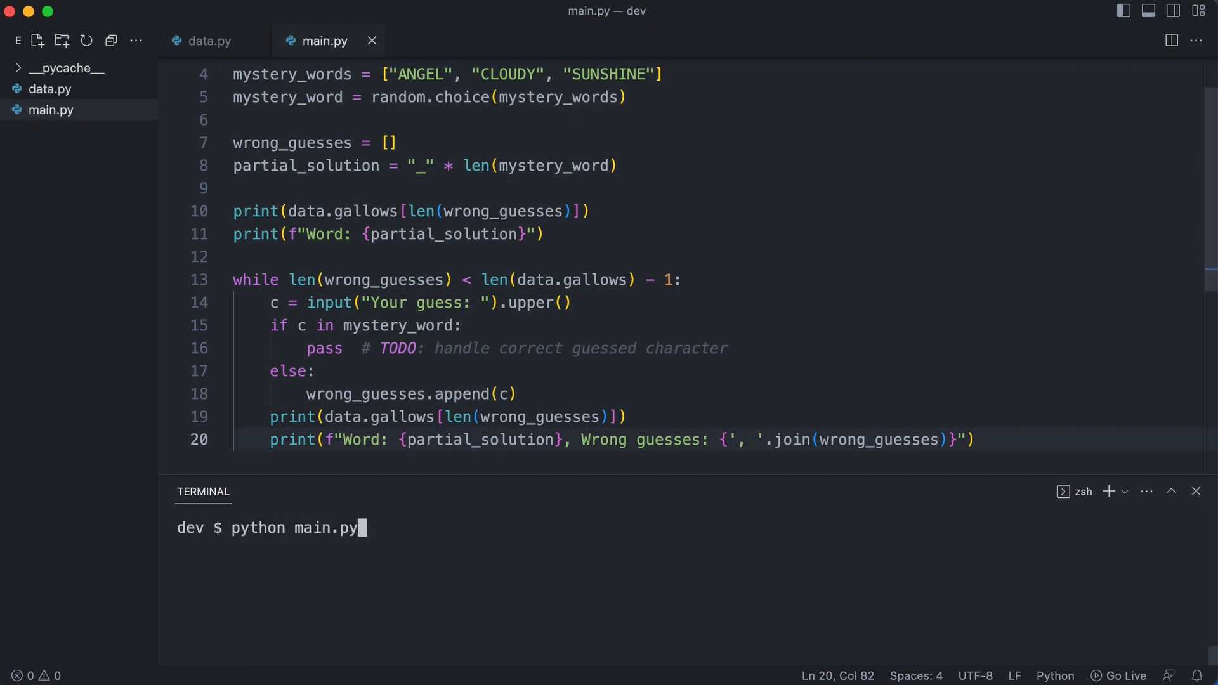
key("Return")
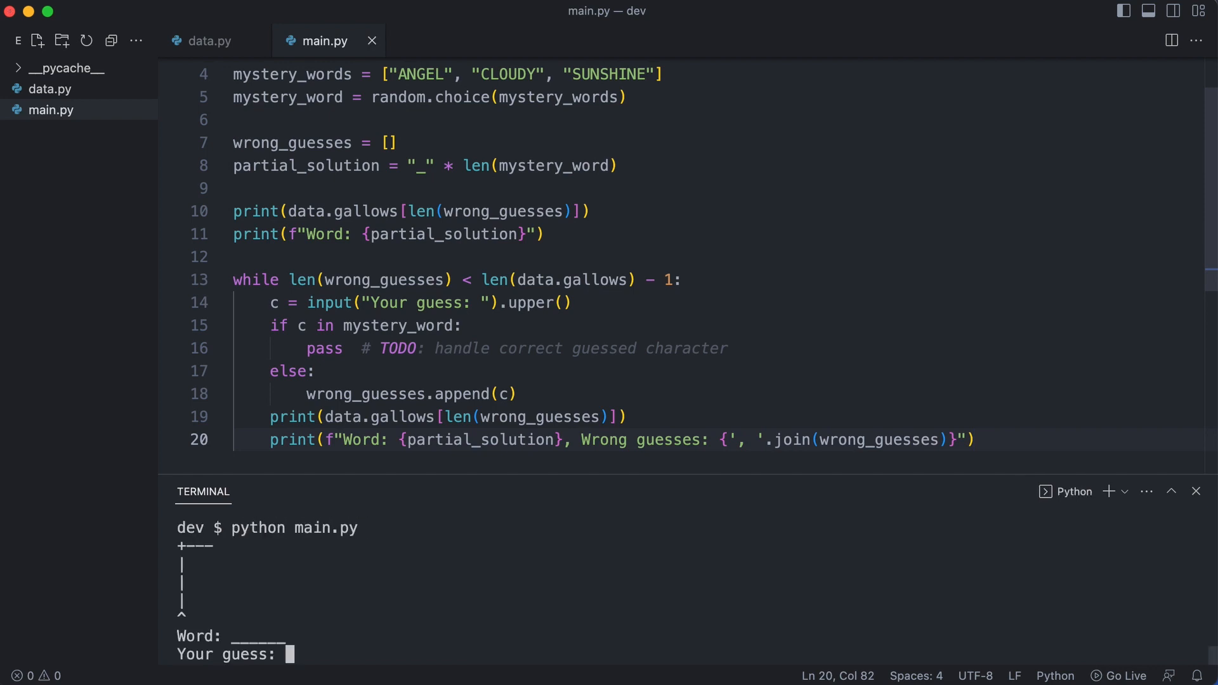
type("x")
- Guess X six times to show duplicates piling up, then stop the game with Ctrl+C
key("Return")
type("x")
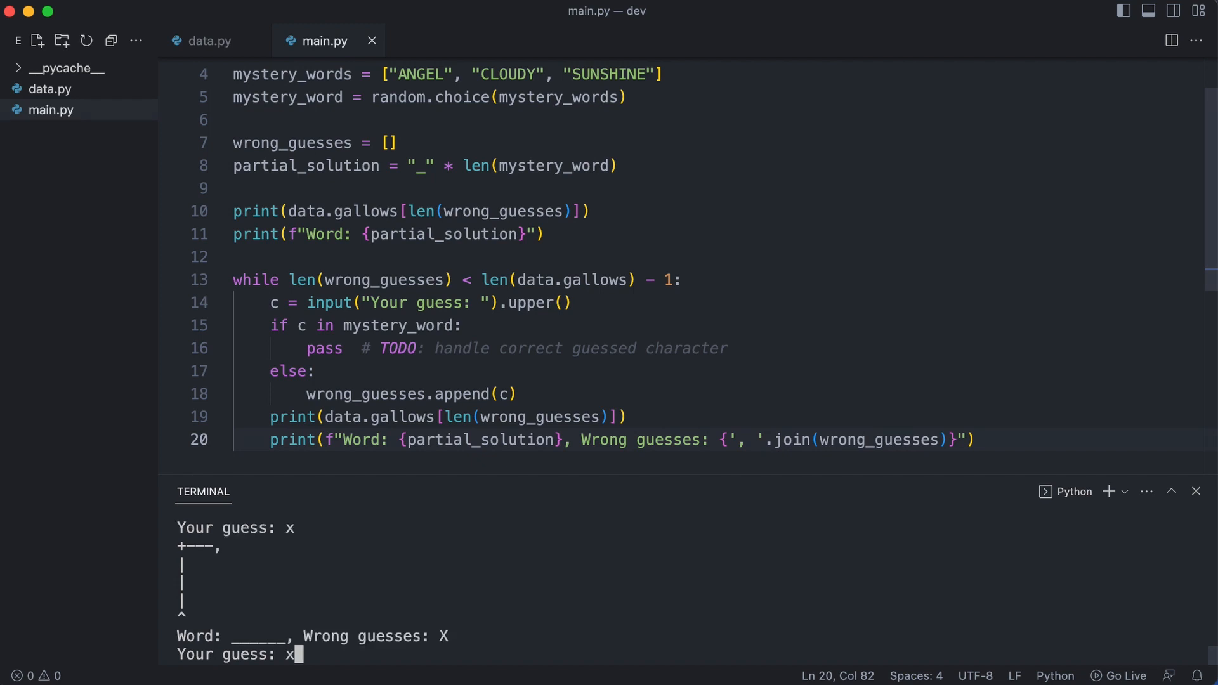
key("Return")
type("x")
key("Return")
type("x")
key("Return")
type("x")
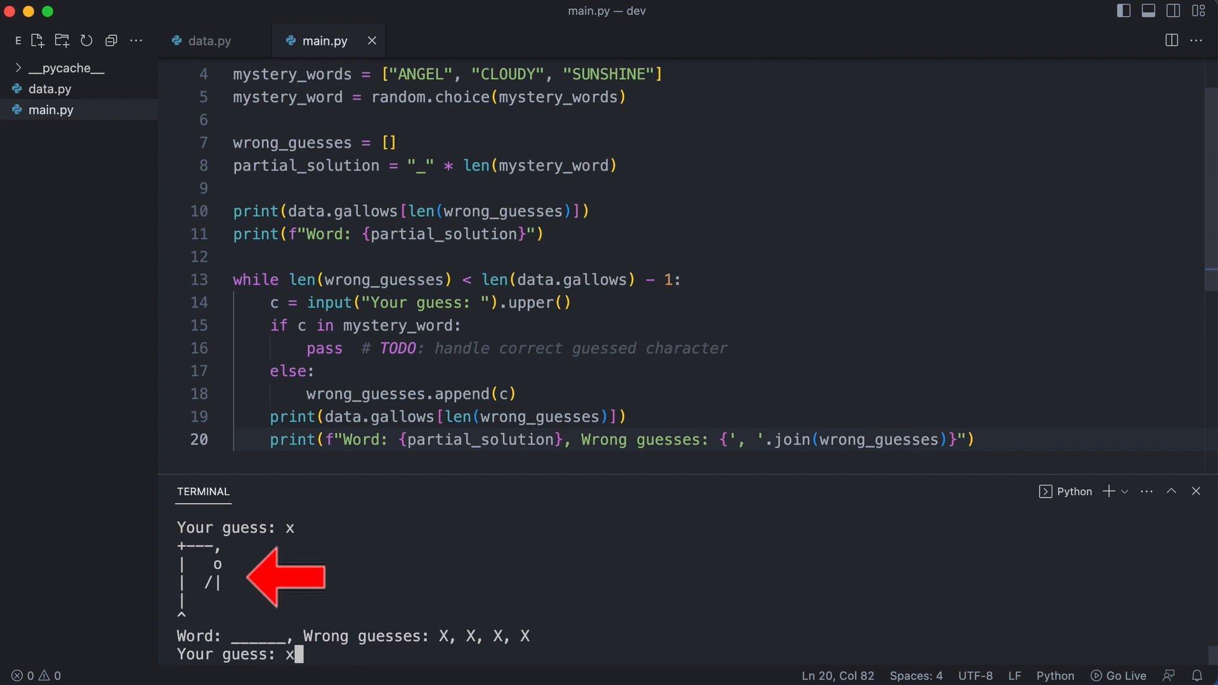
key("Return")
type("x")
key("Return")
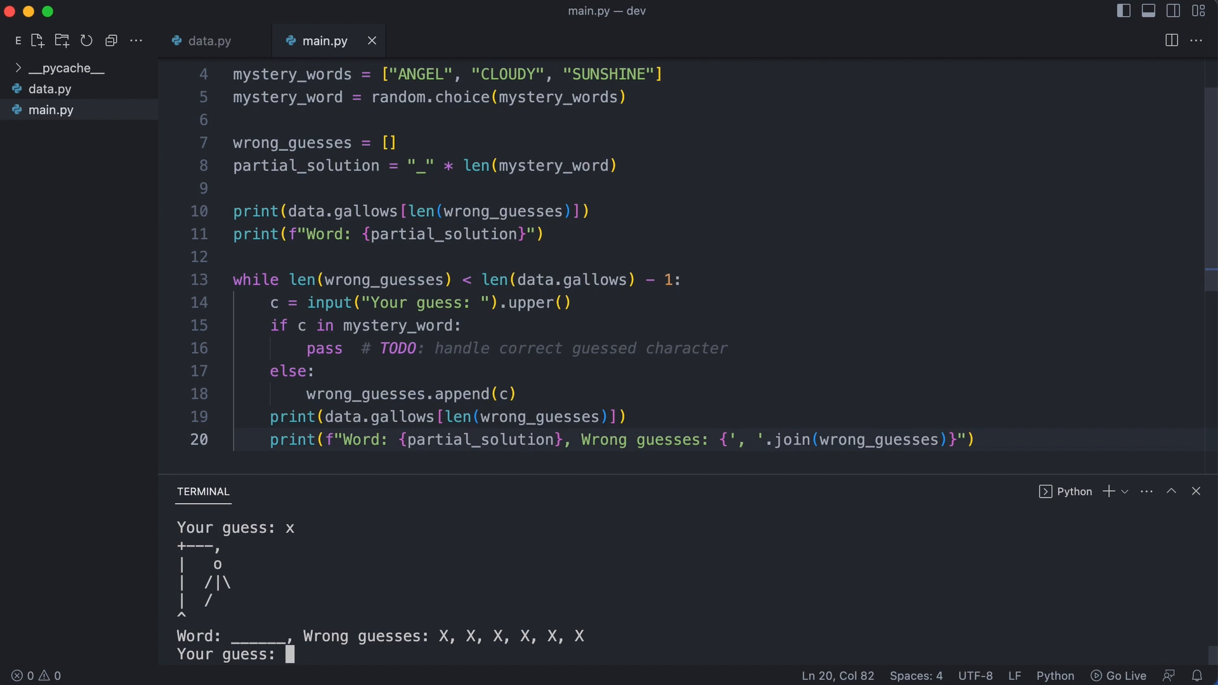
key("ctrl+c")
- Wrap the append in 'if c not in wrong_guesses:' so repeated wrong letters are recorded once
left_click(612, 378)
key("Return")
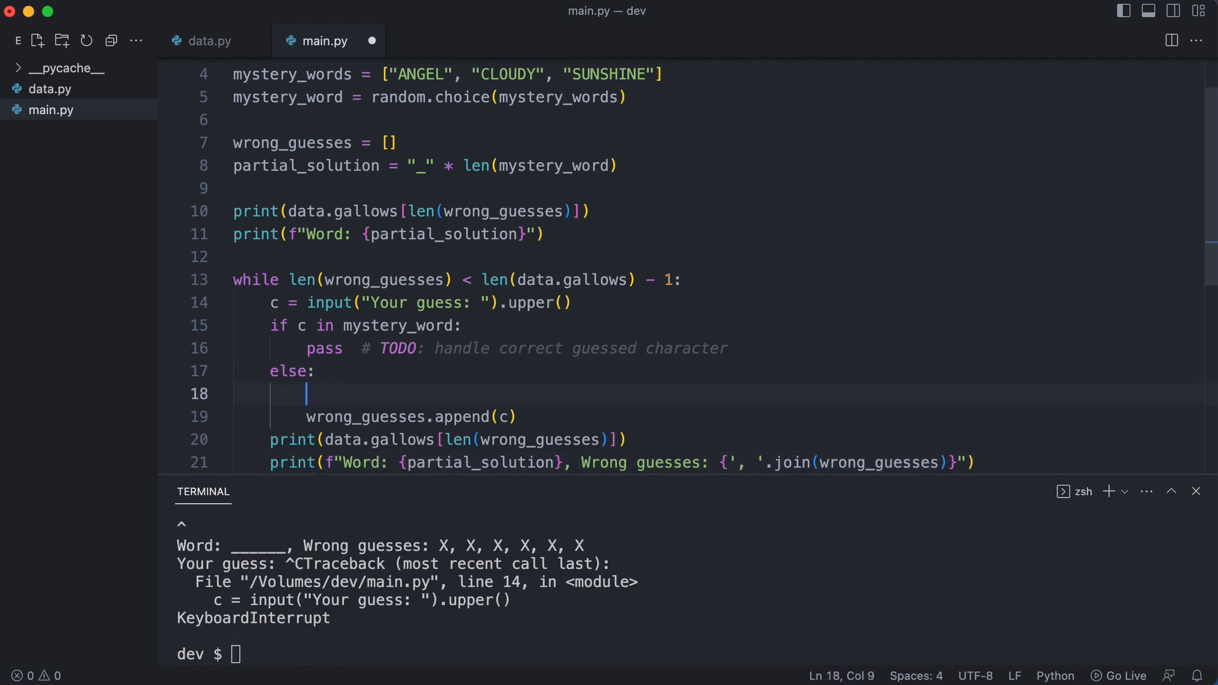
type("if c not in ")
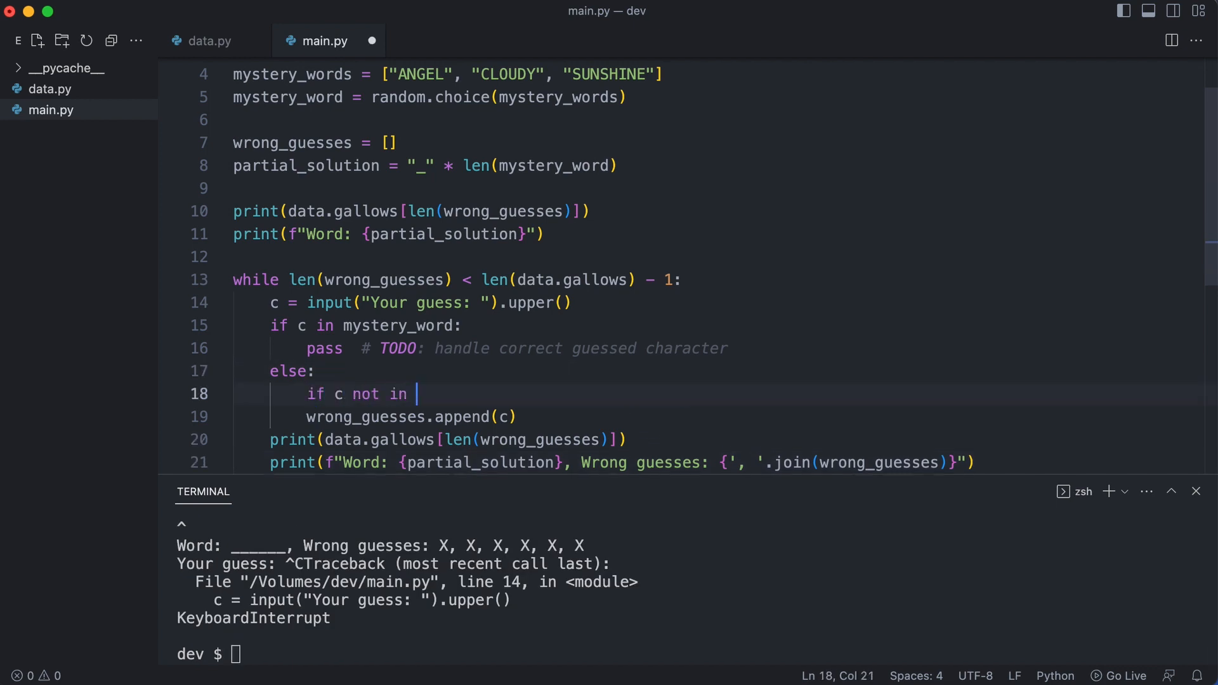
type("wrong_guesses:")
key("Down")
key("Home")
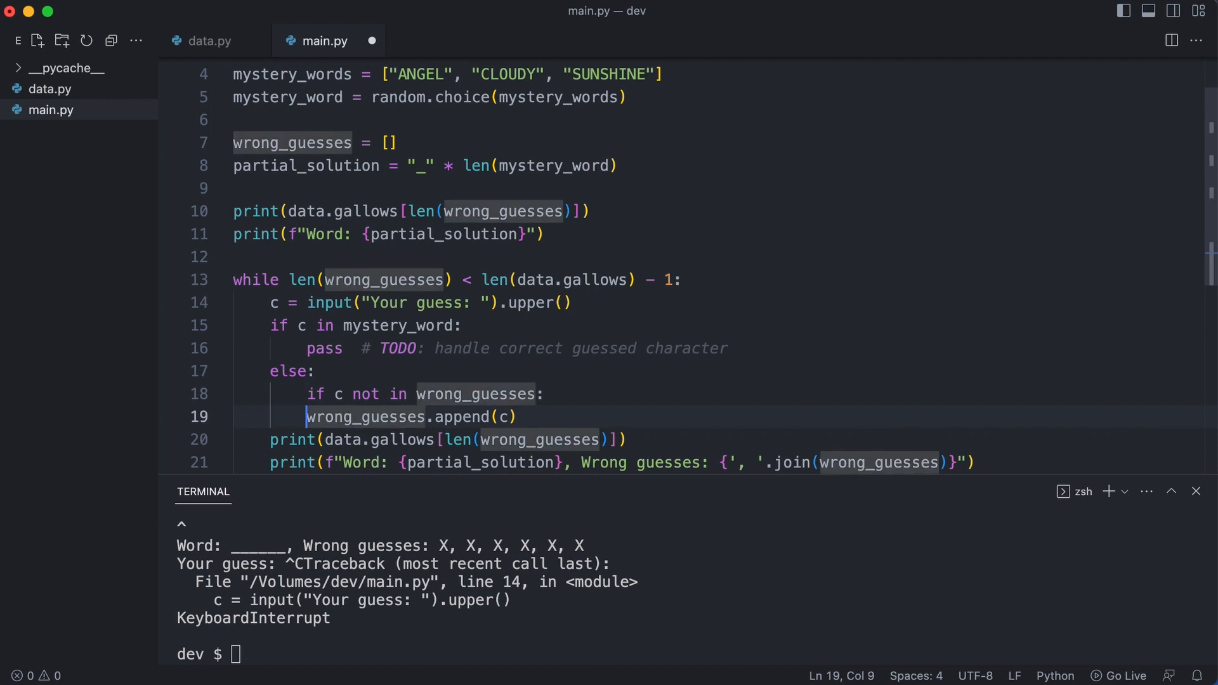
key("Tab")
- Save, rerun python main.py and guess X to confirm a single X is kept
key("ctrl+s")
type("python main.py")
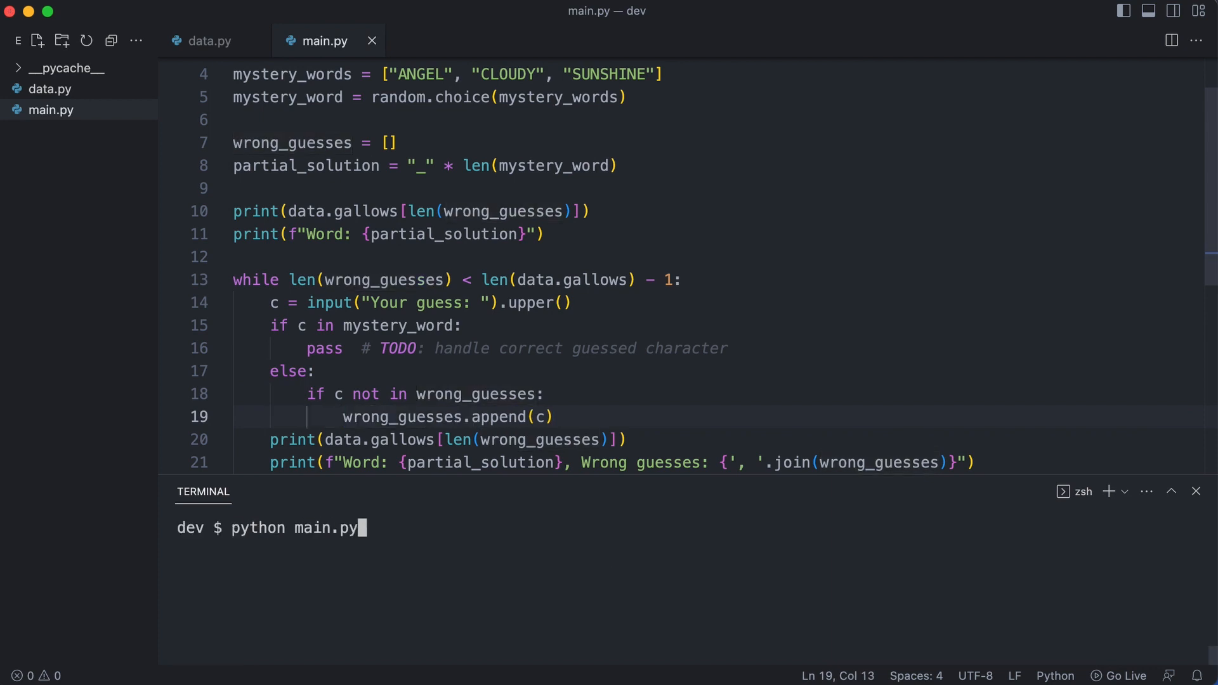
key("Return")
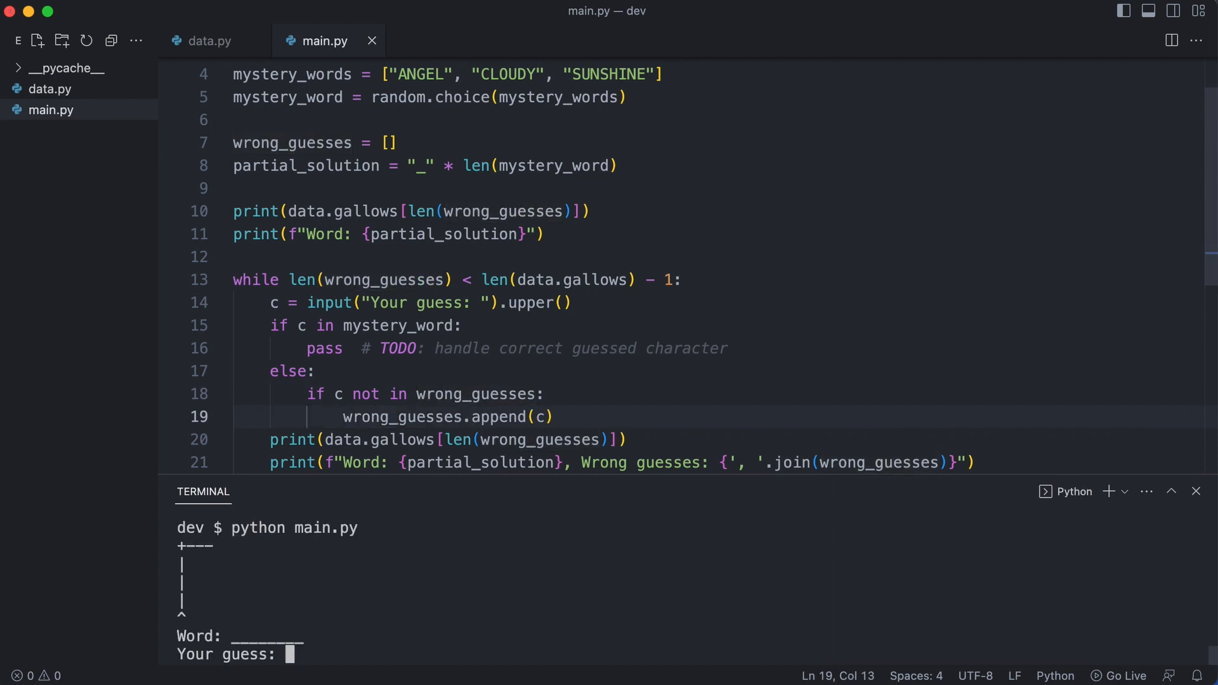
type("x")
key("Return")
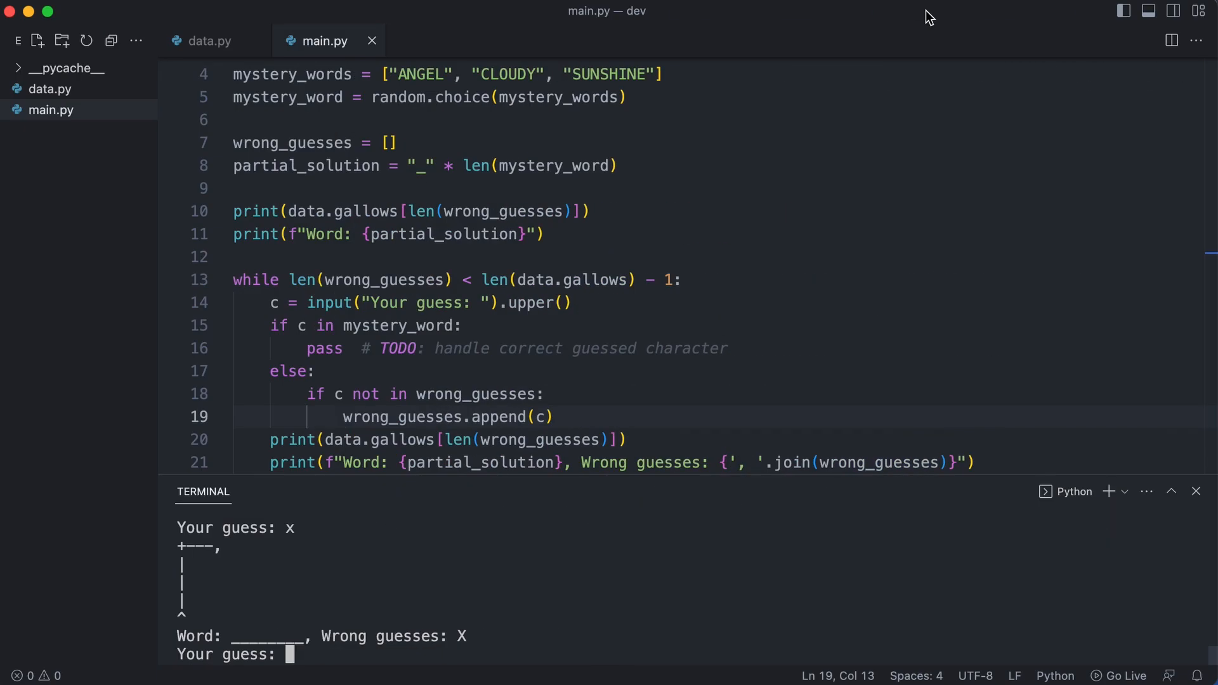
- Delete the pass/TODO placeholder from the correct-guess branch
left_click(760, 348)
double_click(685, 348)
key("BackSpace")
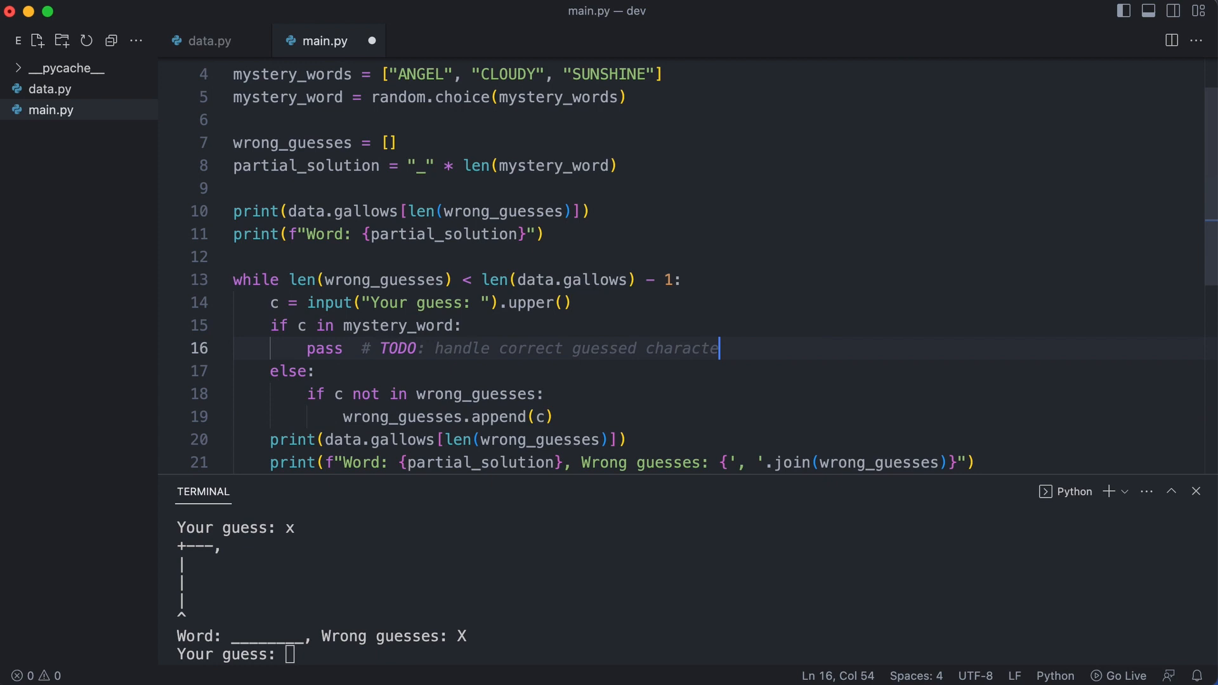
key("BackSpace")
key("BackSpace")
key("BackSpace")
key("BackSpace")
key("BackSpace")
key("BackSpace")
key("BackSpace")
key("BackSpace")
key("BackSpace")
key("BackSpace")
key("BackSpace")
key("BackSpace")
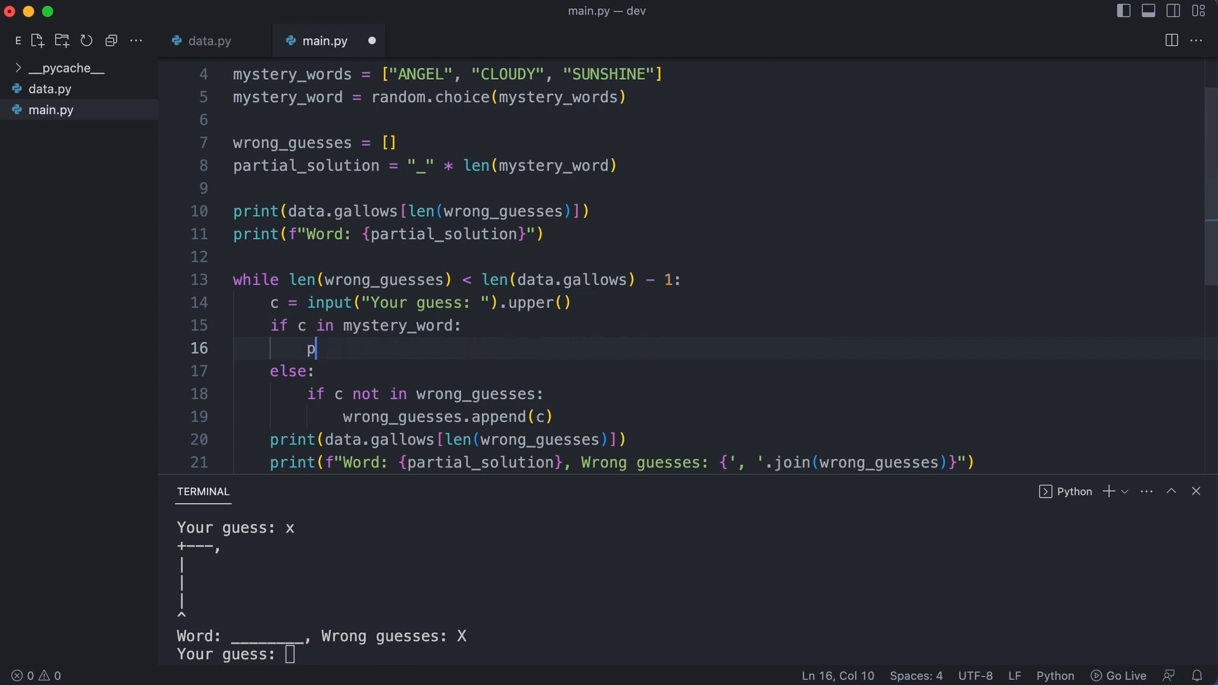
key("BackSpace")
type("for x")
type(" in mystery_word:")
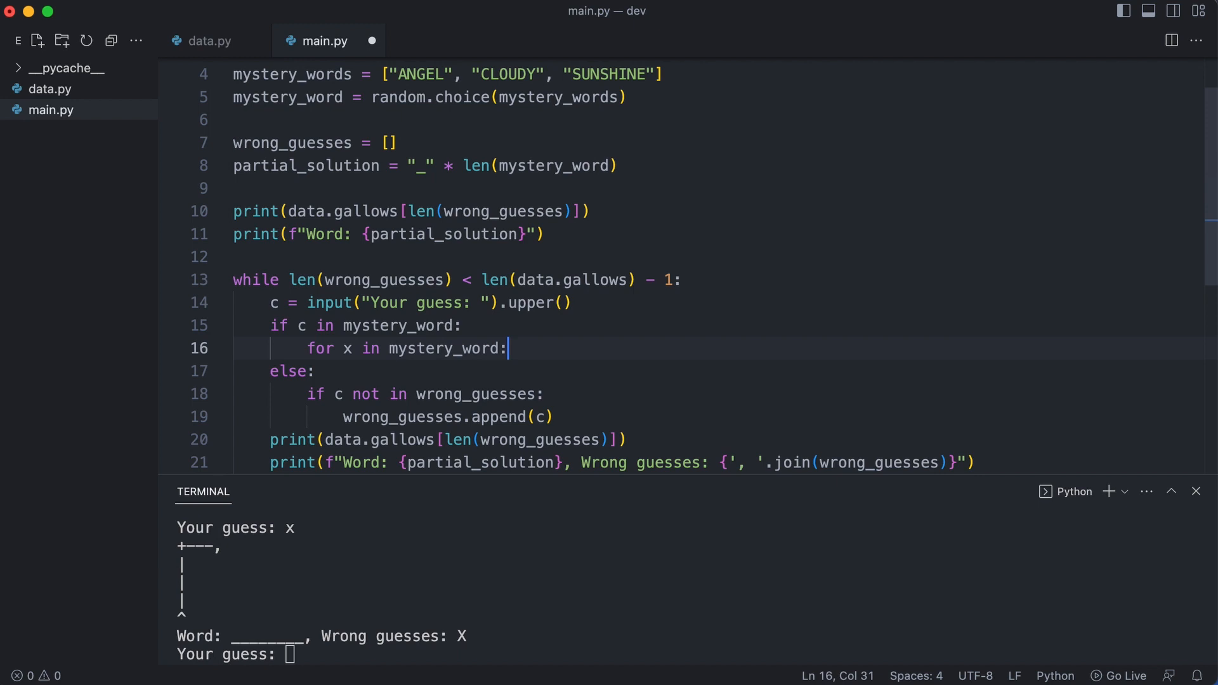
- Write a for i, x in enumerate(mystery_word) loop that slices the guessed letter into partial_solution
key("Return")
type("if x == c:")
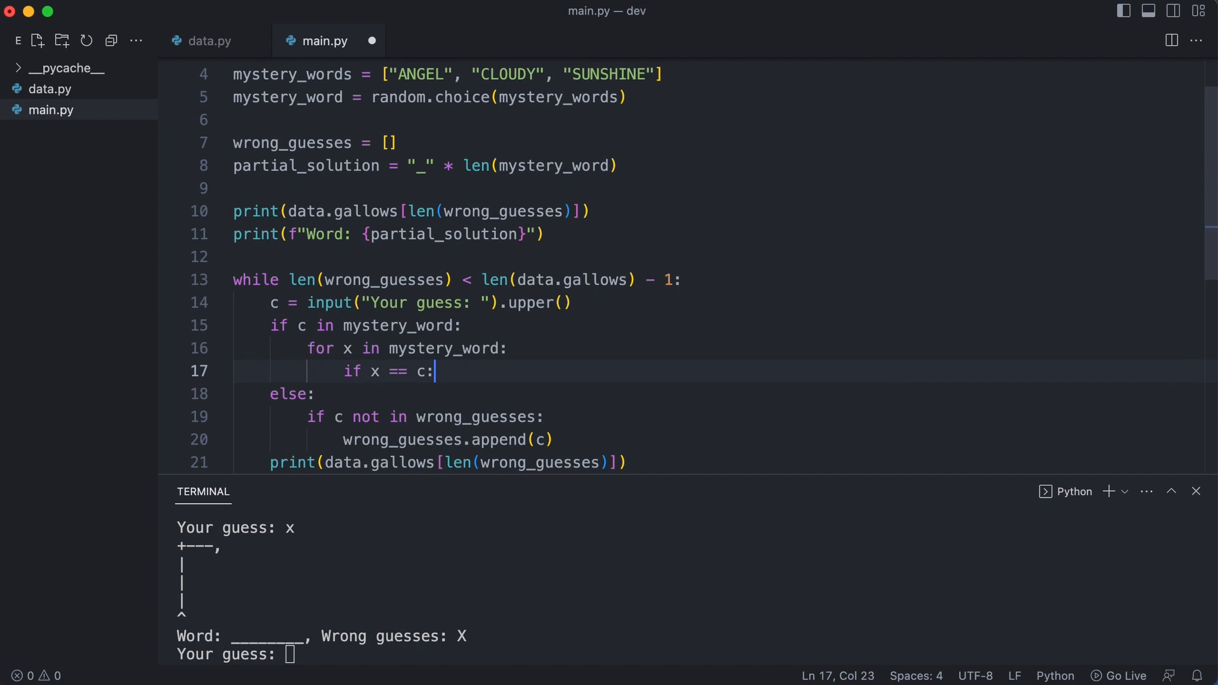
key("Return")
type("partial_solution ")
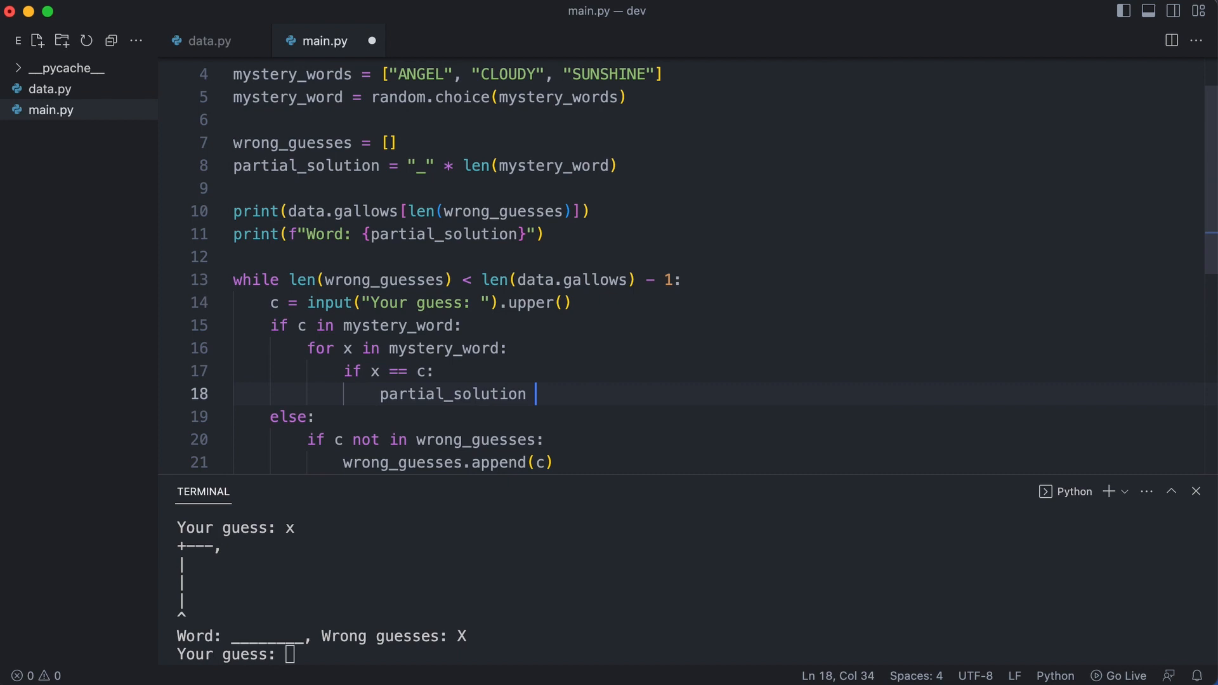
type("= partial_solution[?")
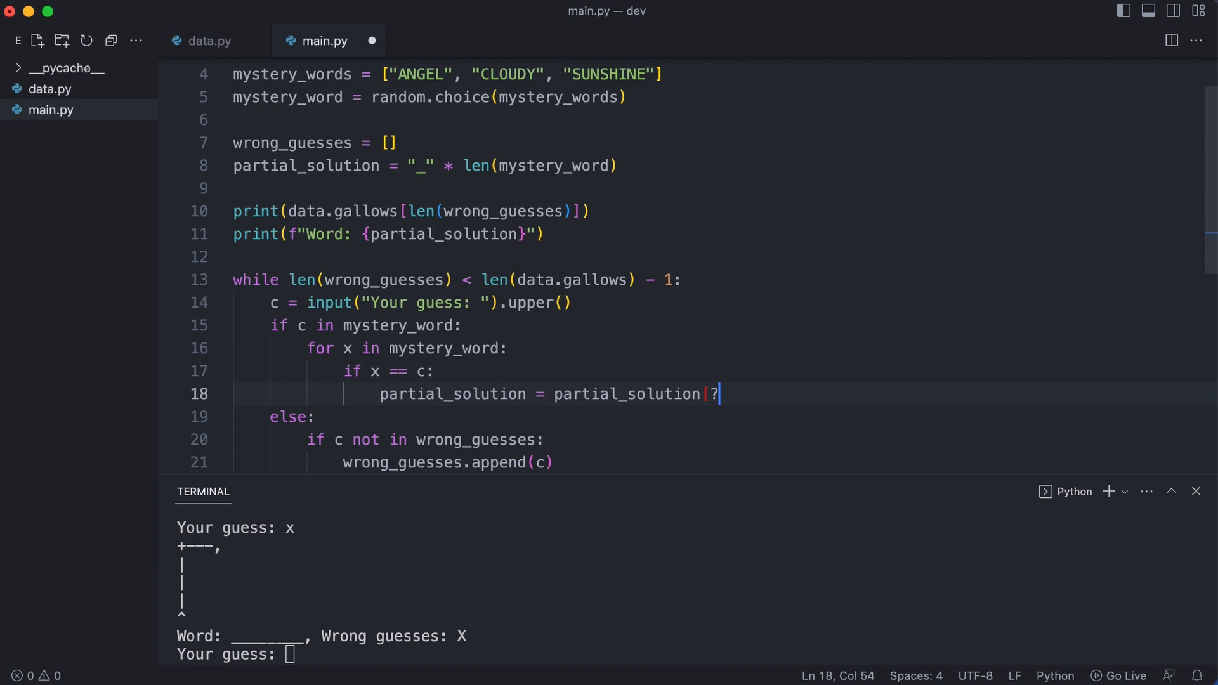
key("Up")
key("Up")
key("alt+Left")
key("alt+Left")
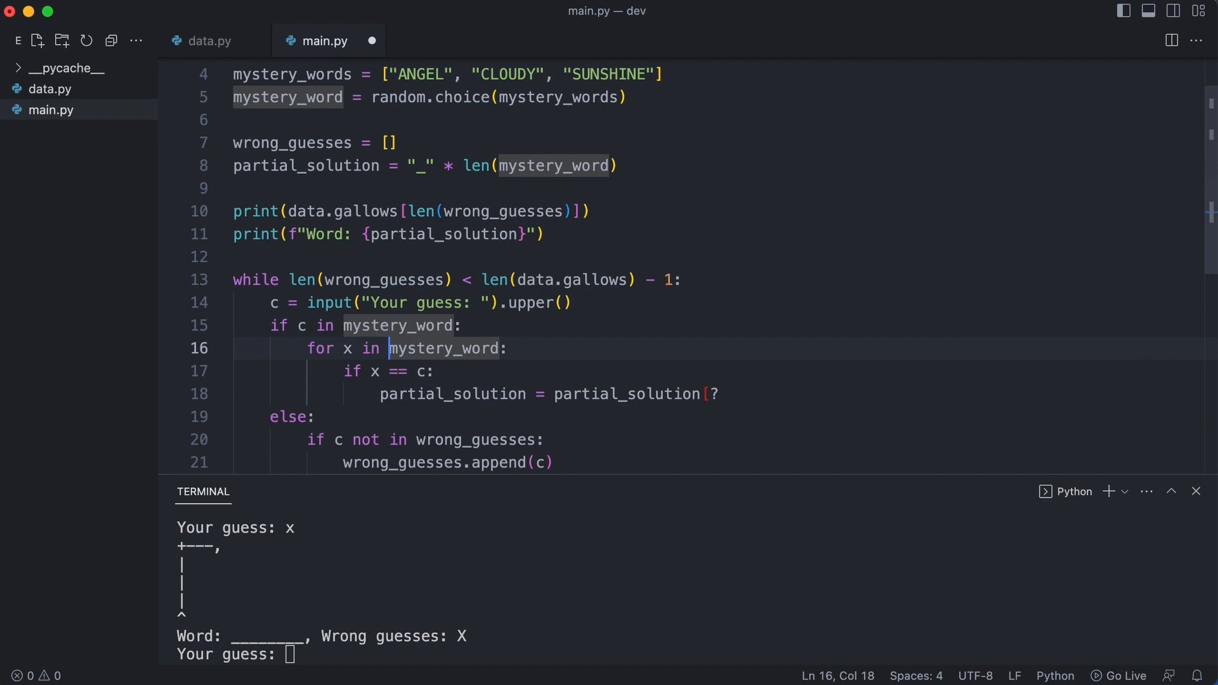
type("enumerate(")
key("Right")
key("Right")
key("Right")
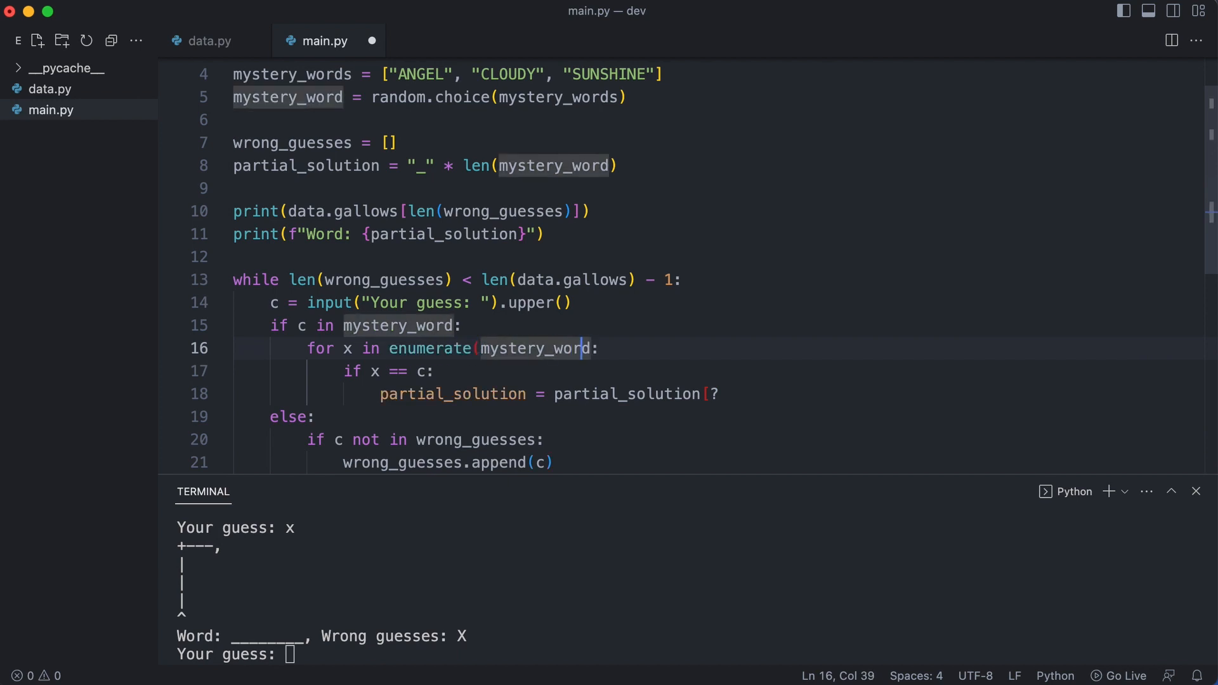
key("Right")
type(")")
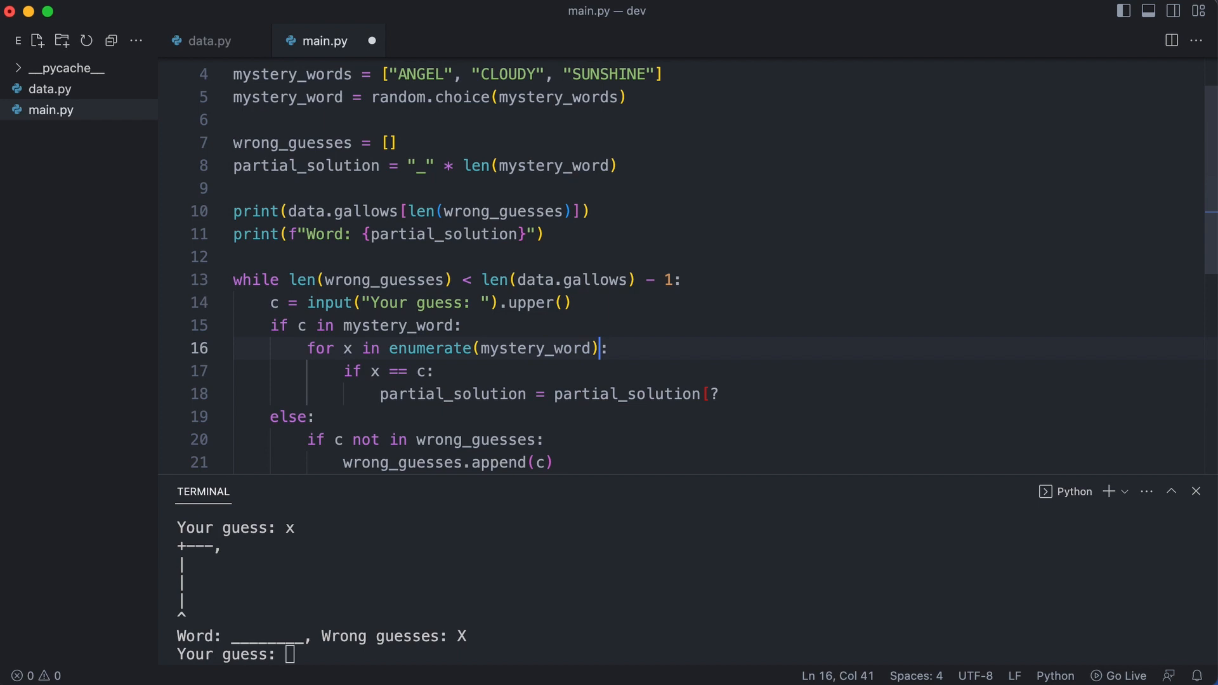
key("alt+Left")
key("alt+Left")
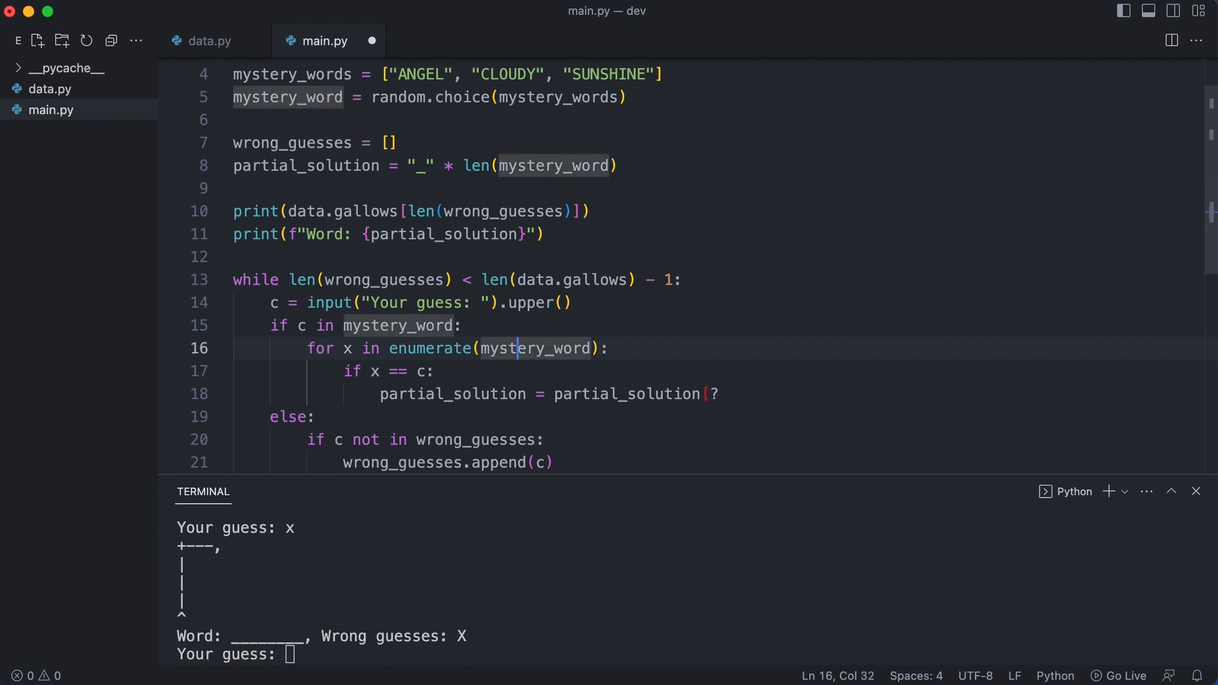
key("alt+Left")
key("alt+Left")
key("alt+Left")
key("alt+Left")
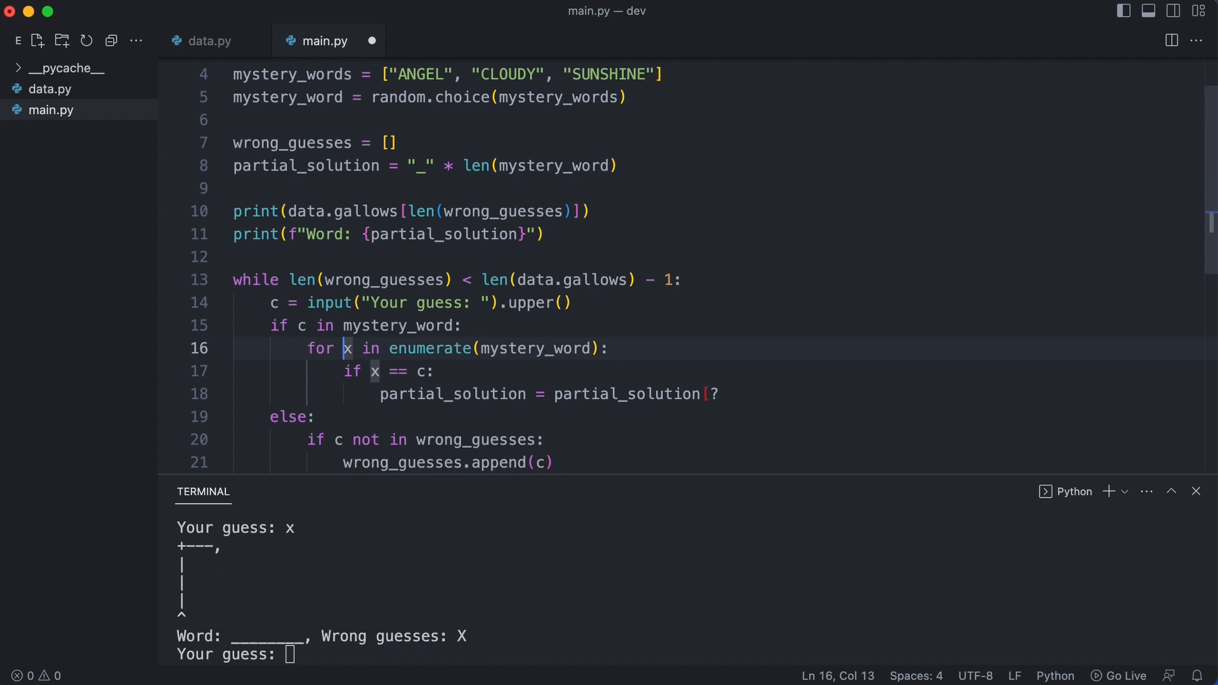
type("i,")
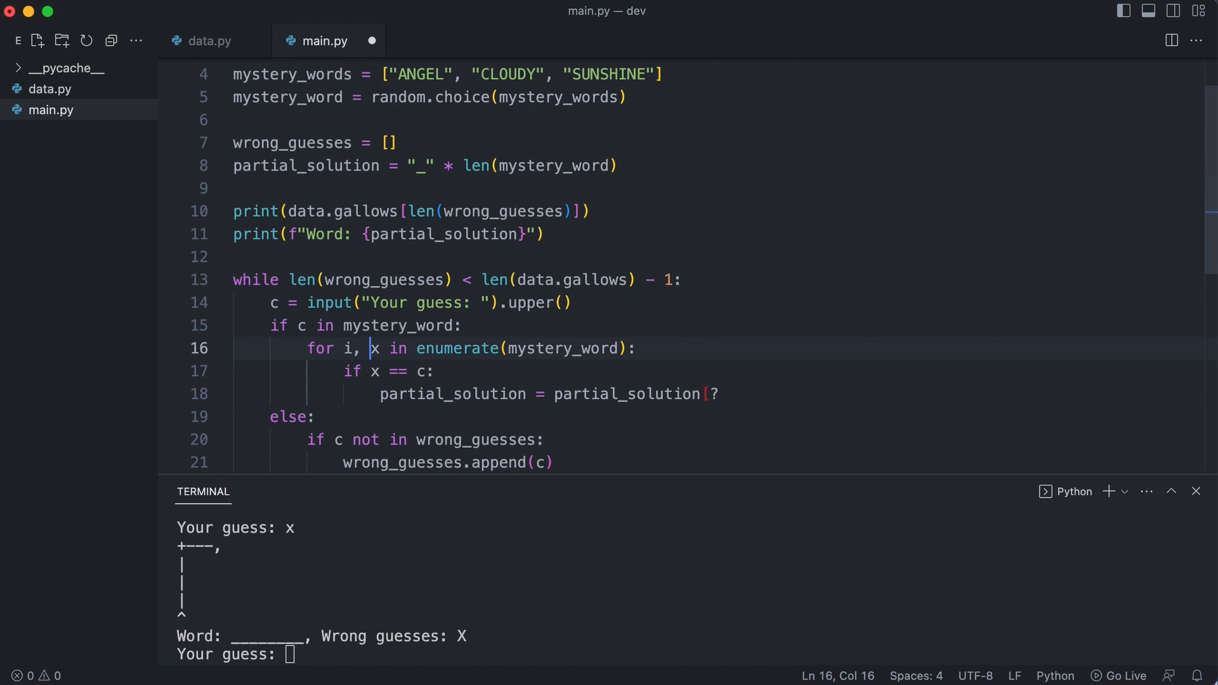
- Remove the leftover ? placeholder and save main.py
left_click(723, 394)
key("BackSpace")
type("[:i]")
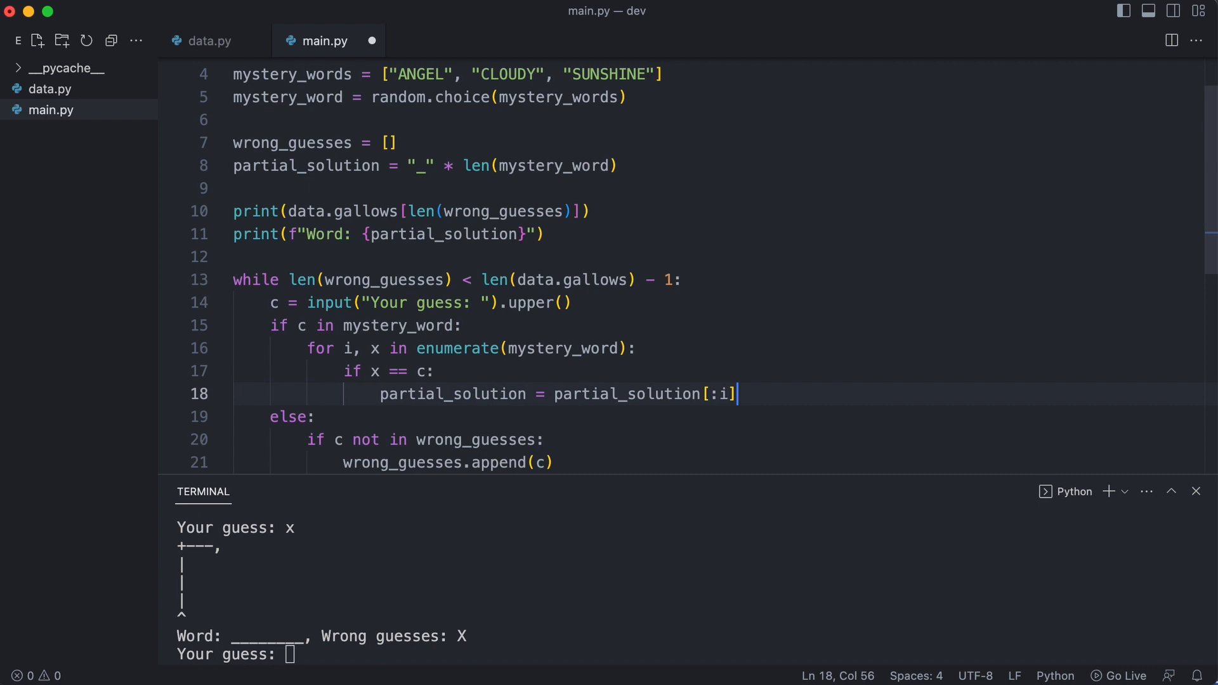
type(" + c +")
type(" partial_solution[i+1:]")
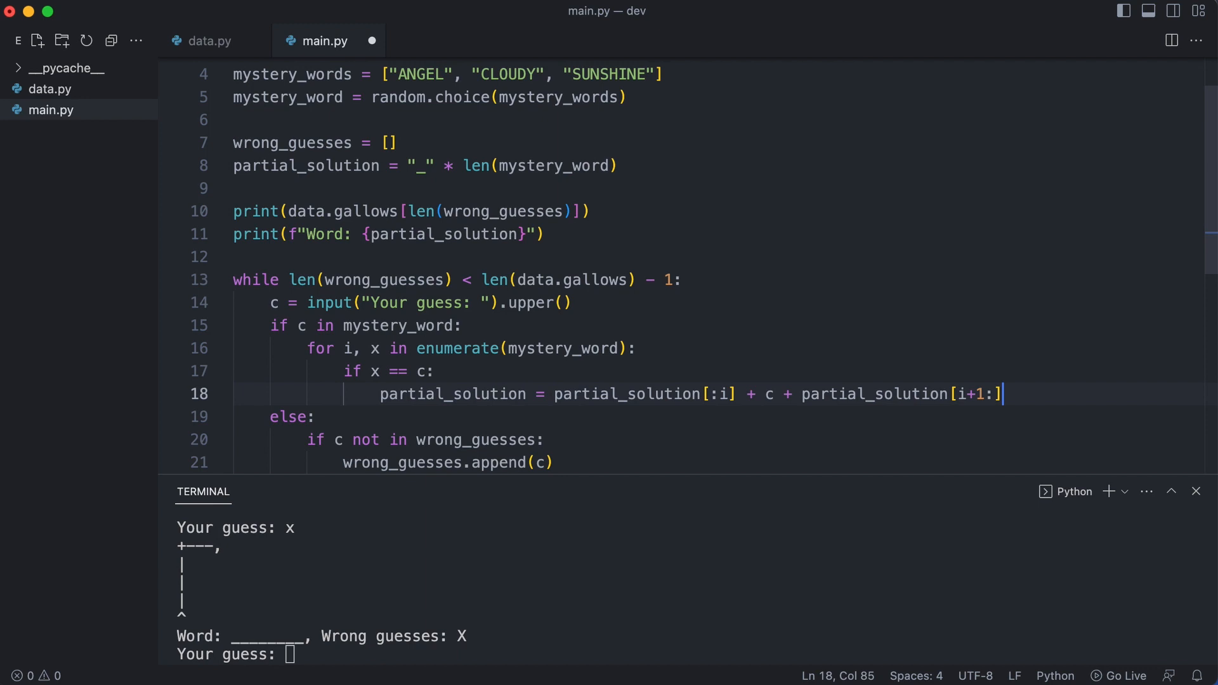
key("ctrl+s")
key("ctrl+grave")
- Restart the game and guess A, B, C, L, Y to start revealing the word
key("ctrl+c")
key("ctrl+l")
type("python main.py")
key("Return")
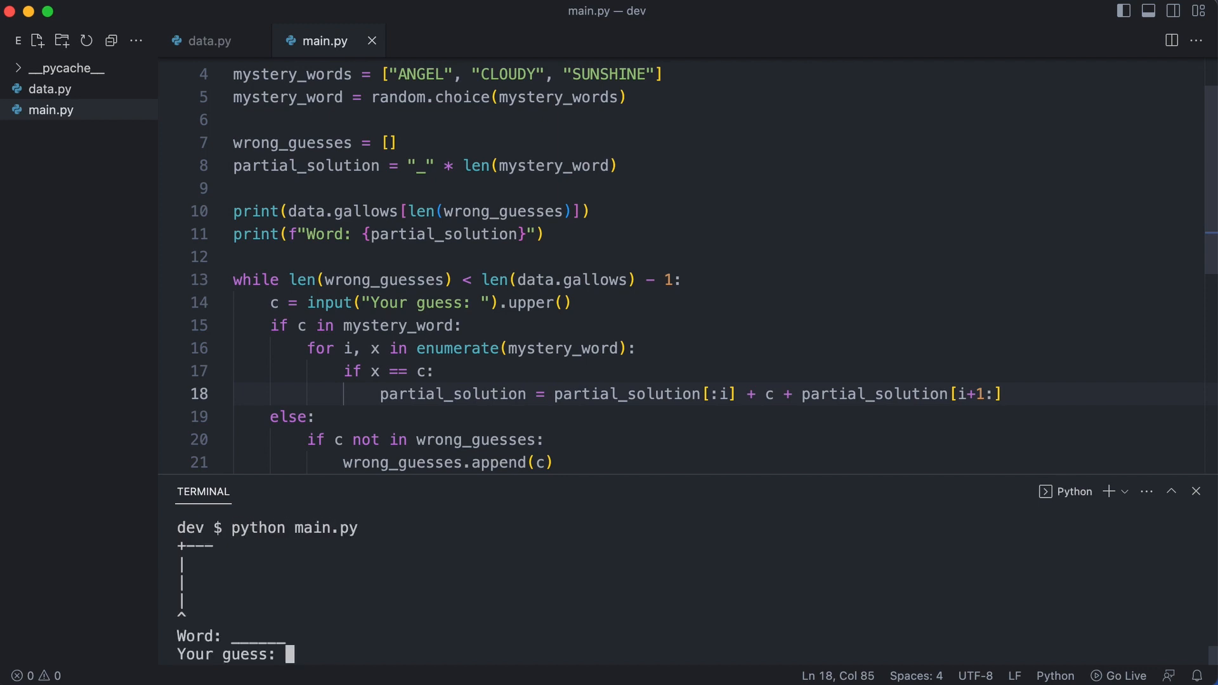
type("a")
key("Return")
type("b")
key("Return")
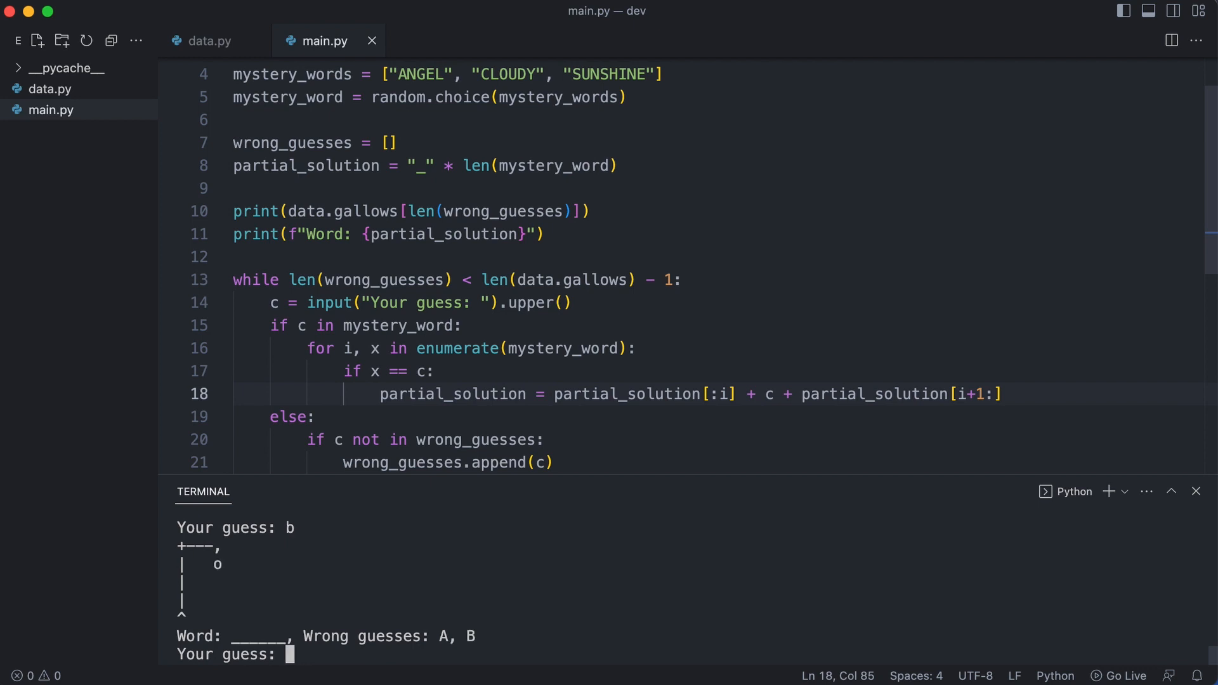
type("c")
key("Return")
type("l")
key("Return")
type("y")
key("Return")
type("e")
- Guess E, T, O, U, D to complete CLOUDY, then submit one more guess showing it still prompts
key("Return")
type("t")
key("Return")
type("o")
key("Return")
type("u")
key("Return")
type("d")
key("Return")
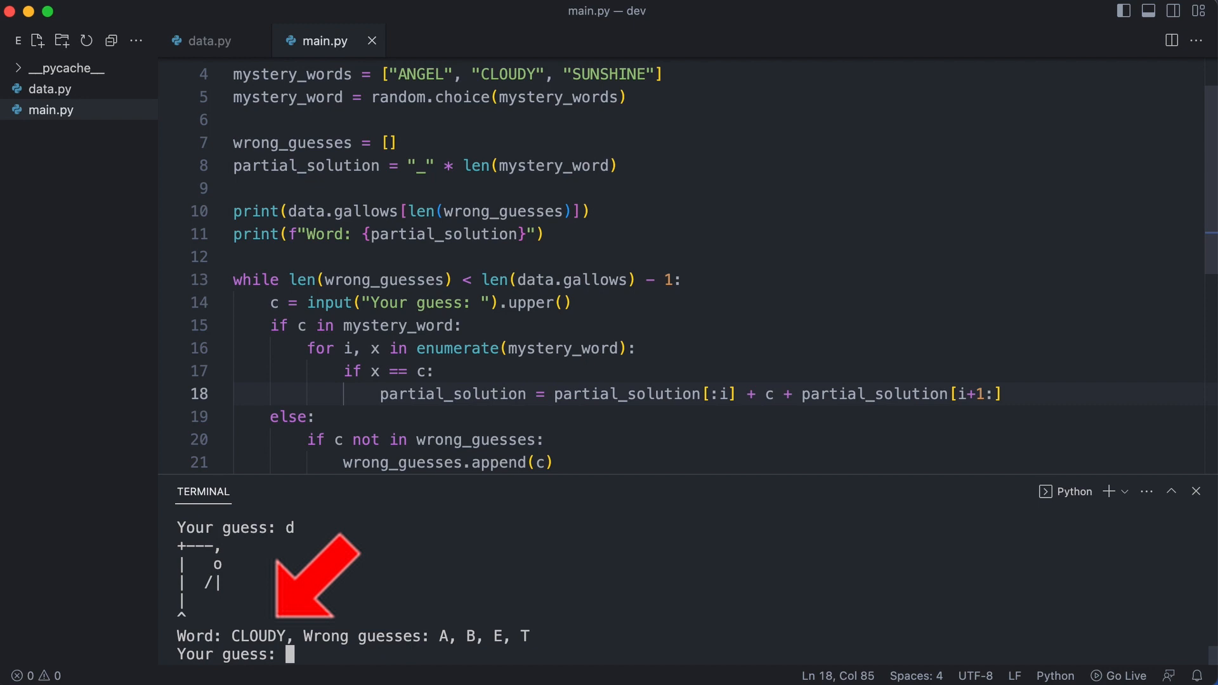
type("x")
key("Return")
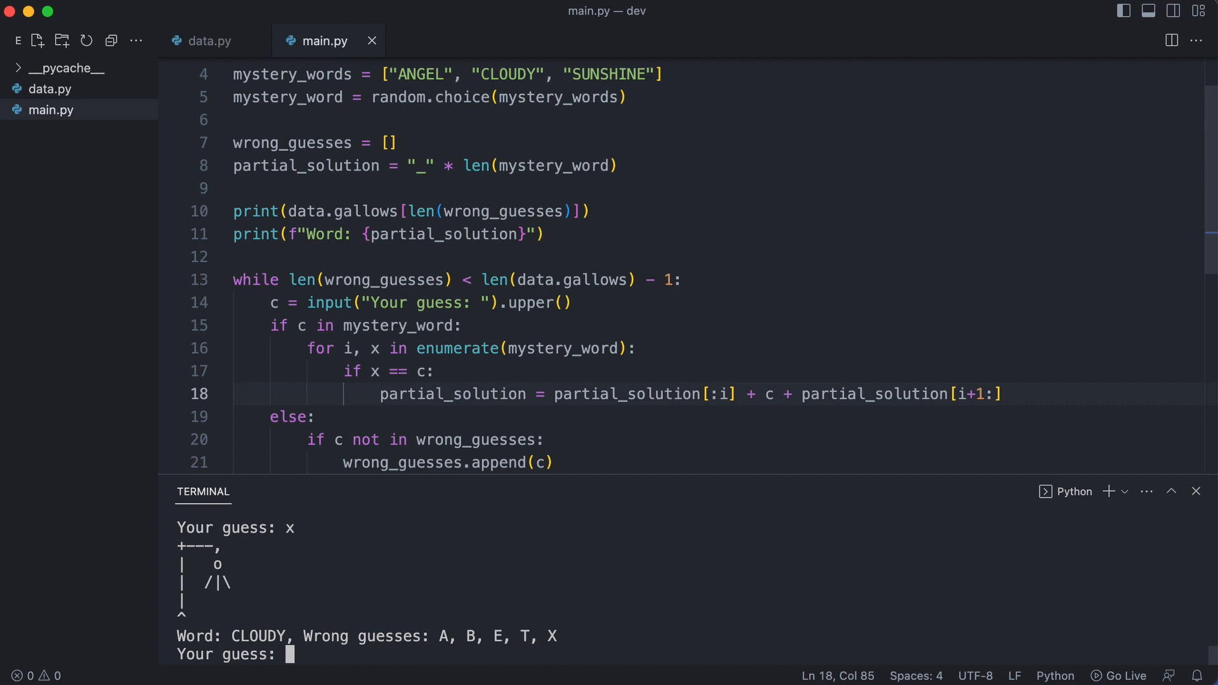
- Extend the loop condition with 'and partial_solution != mystery_word' and start code after the loop
left_click(677, 280)
type("and")
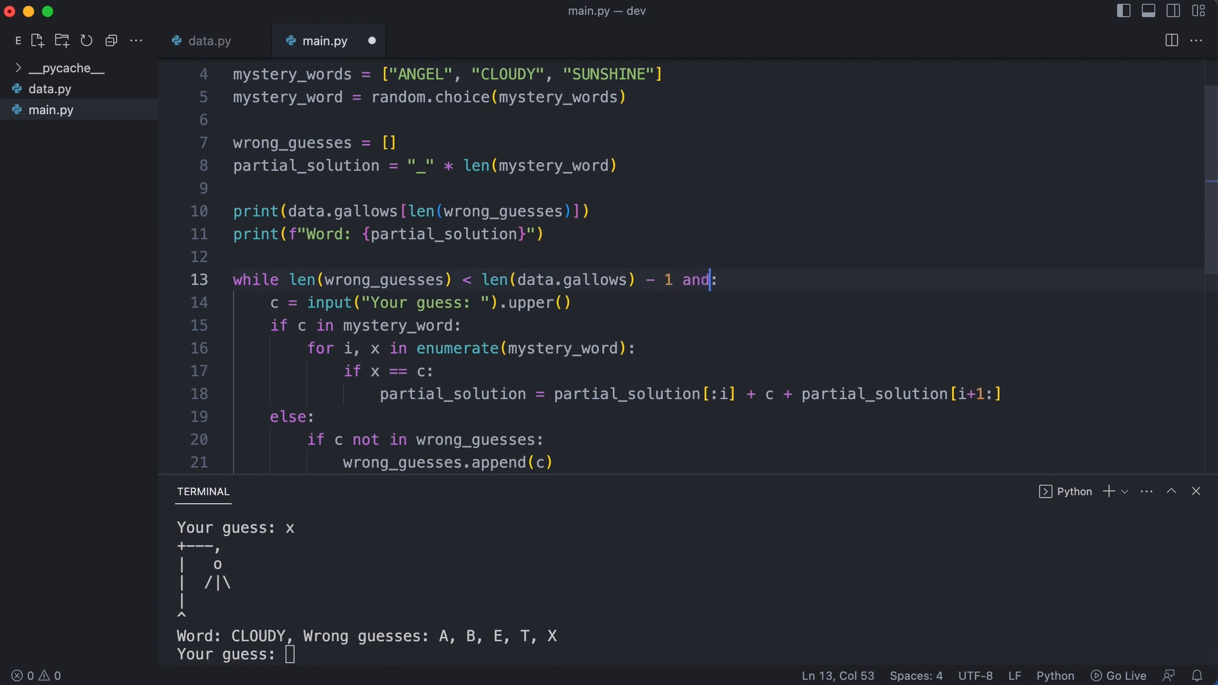
type(" partial_solution != mystery_word")
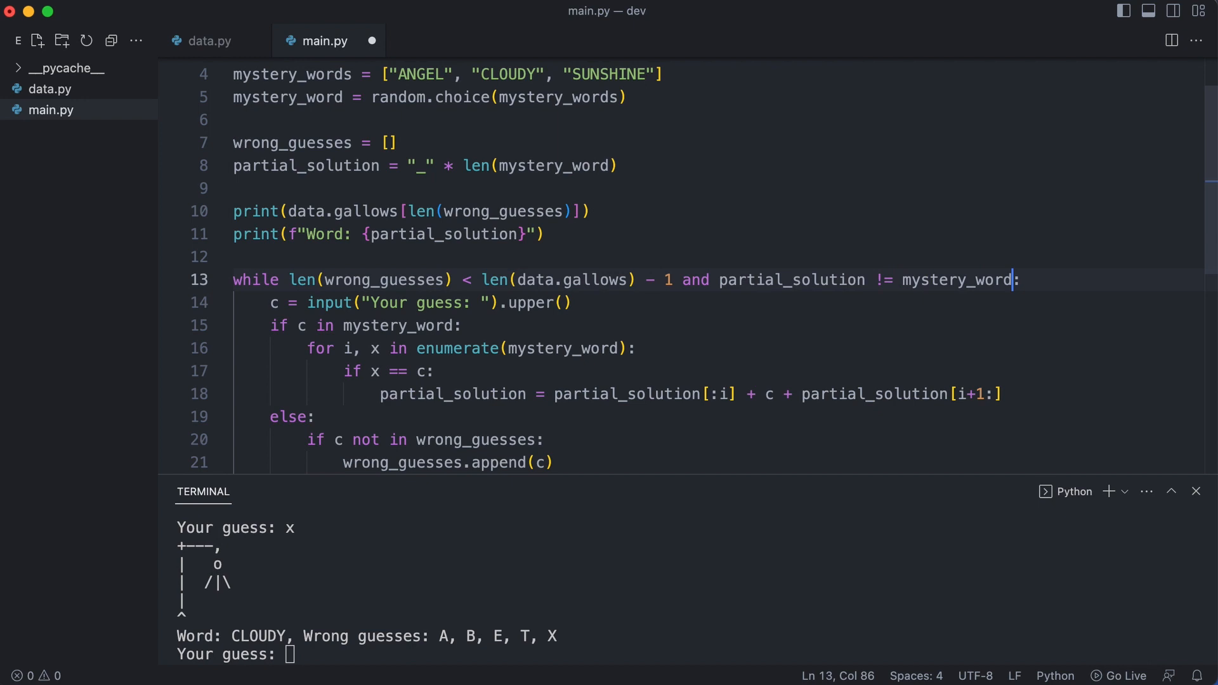
key("Down")
key("Down")
key("Down")
key("Down")
key("Down")
key("Down")
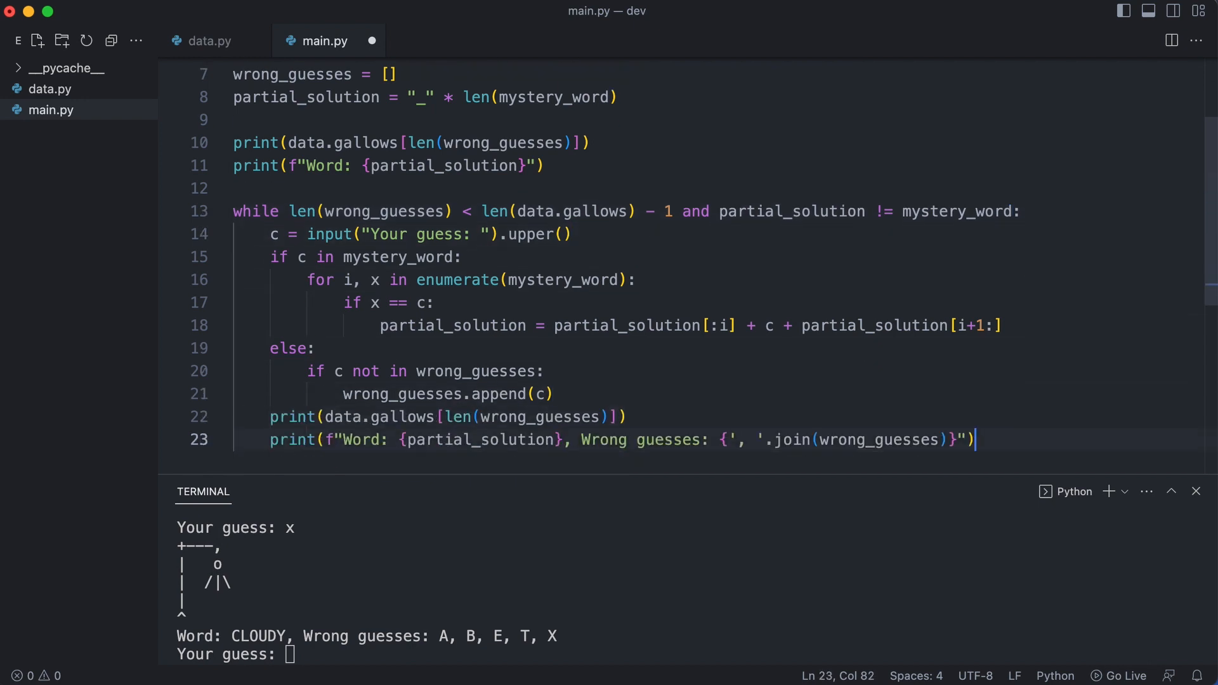
key("Return")
key("Return")
key("BackSpace")
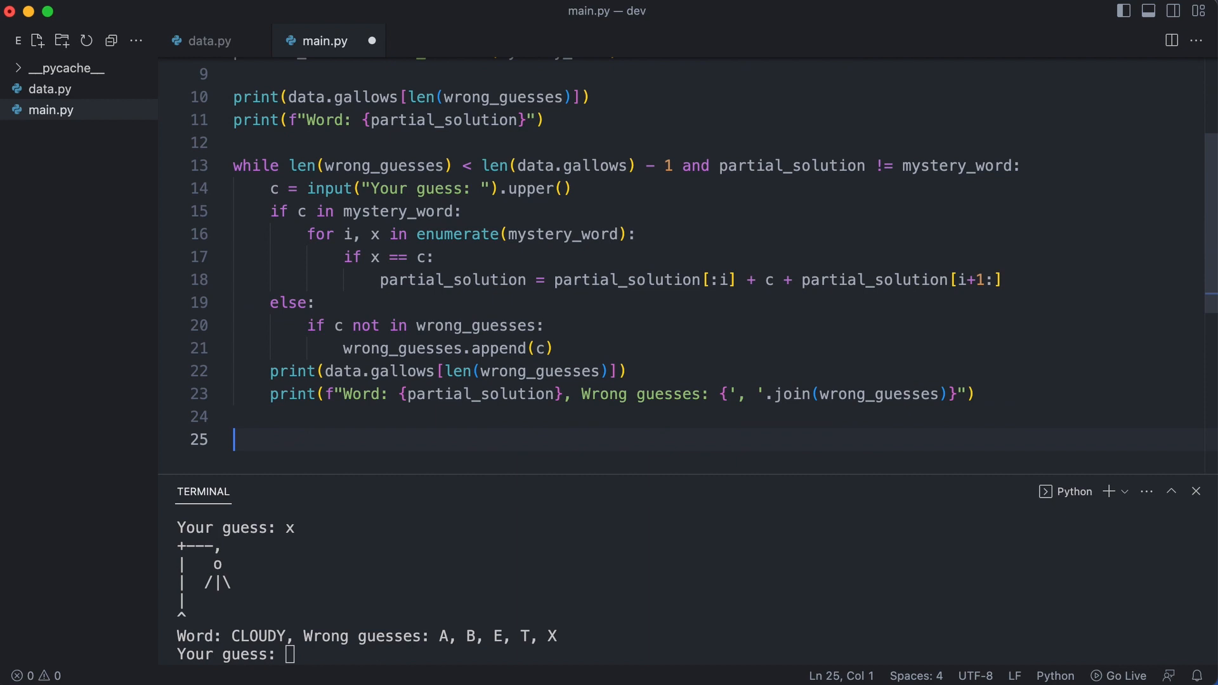
type("if mystery_word == partial_solution")
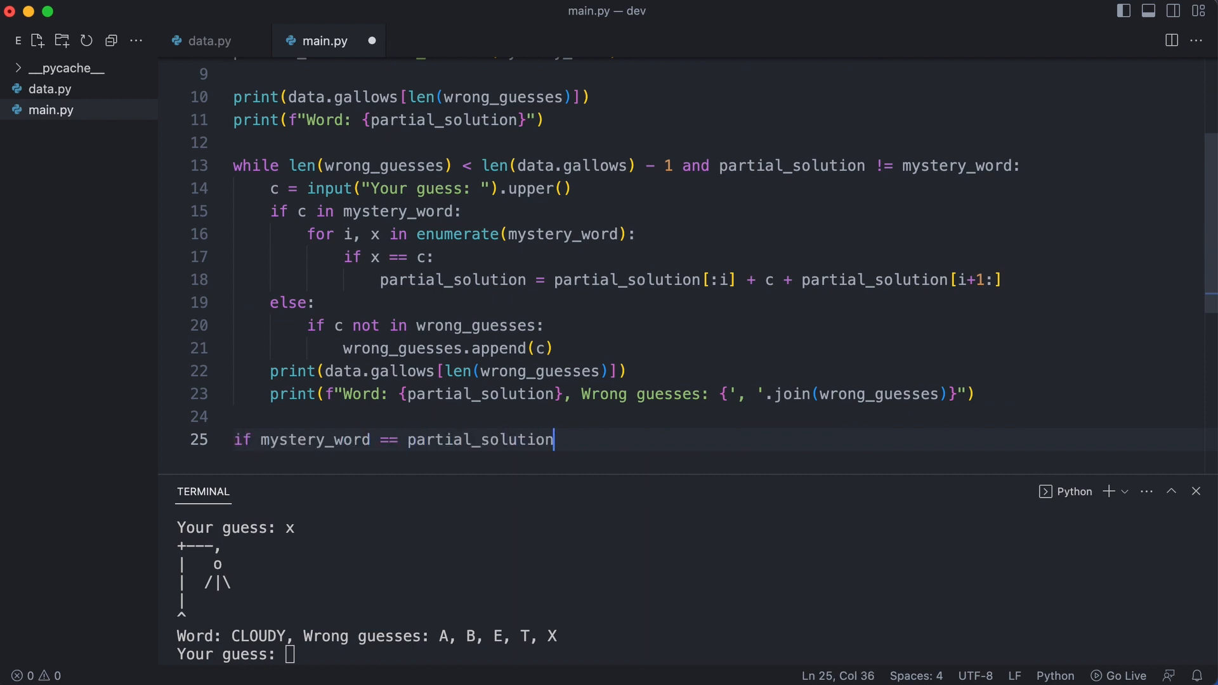
type(":")
- Add an if/else after the loop printing a win message or a loss message revealing the word
key("Return")
type("print(\"You have won.\")")
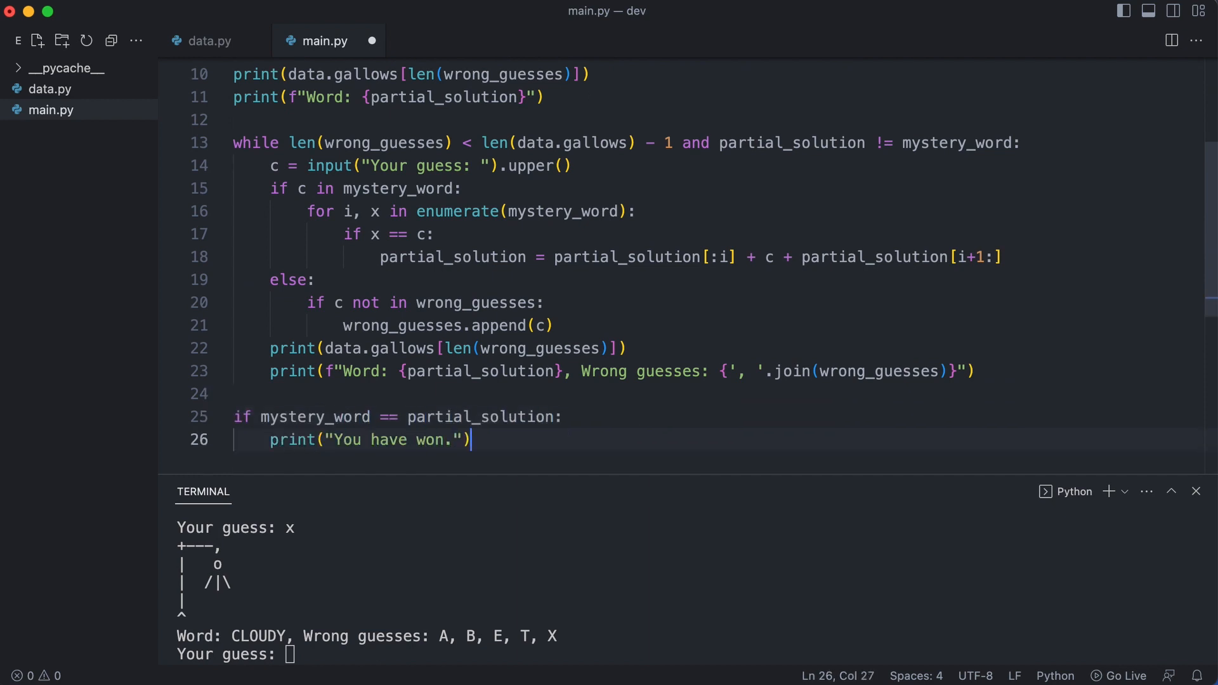
key("Return")
key("BackSpace")
type("else:")
key("Return")
type("print(f\"You have ")
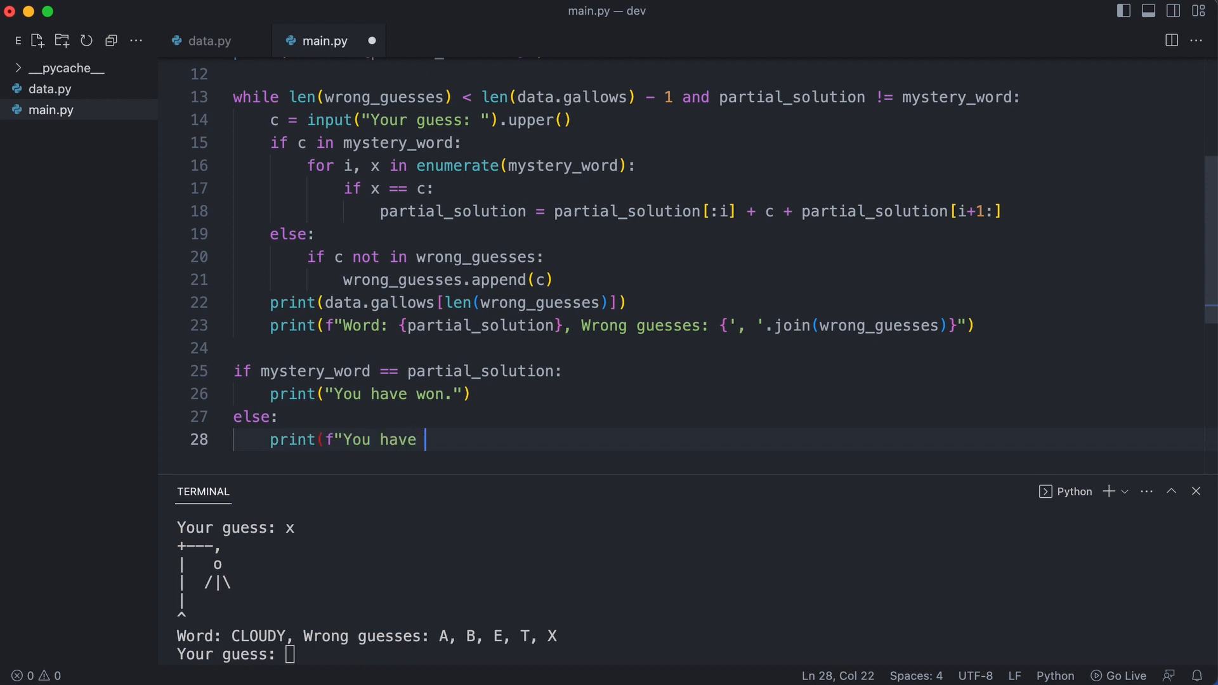
type("lost. The word was: {mystery_word}\")")
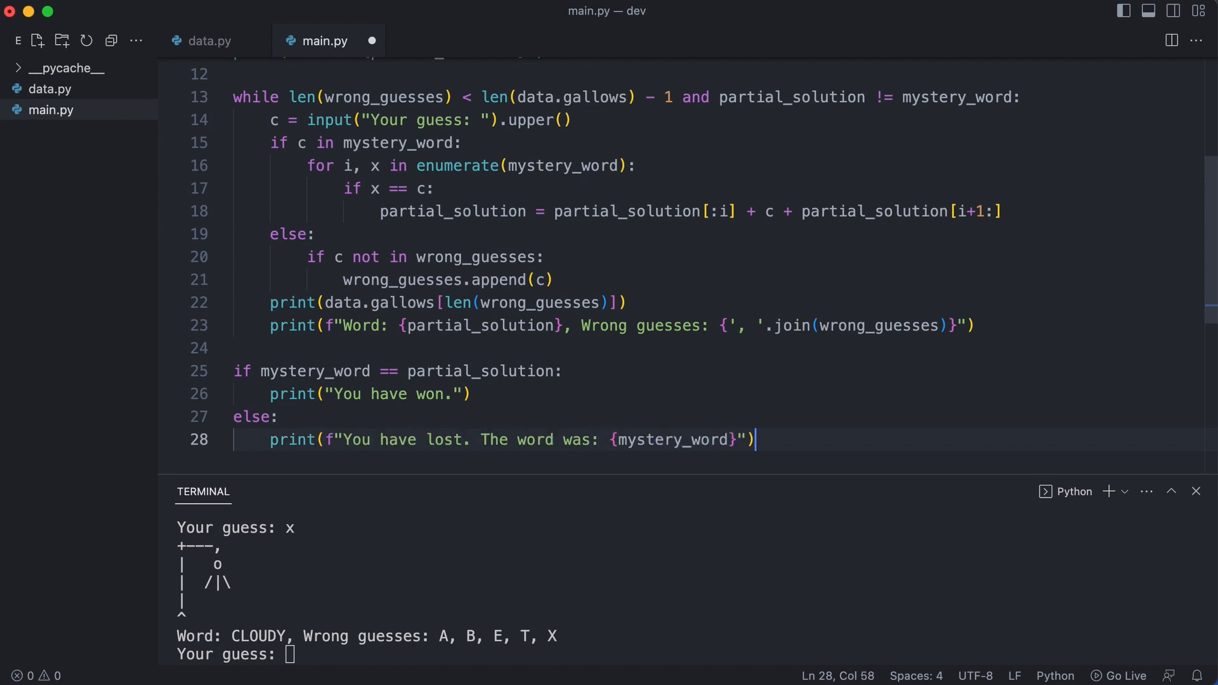
- Save main.py, stop the old run and start a new game with python main.py
key("super+s")
key("ctrl+grave")
key("ctrl+c")
key("ctrl+l")
type("python main.py")
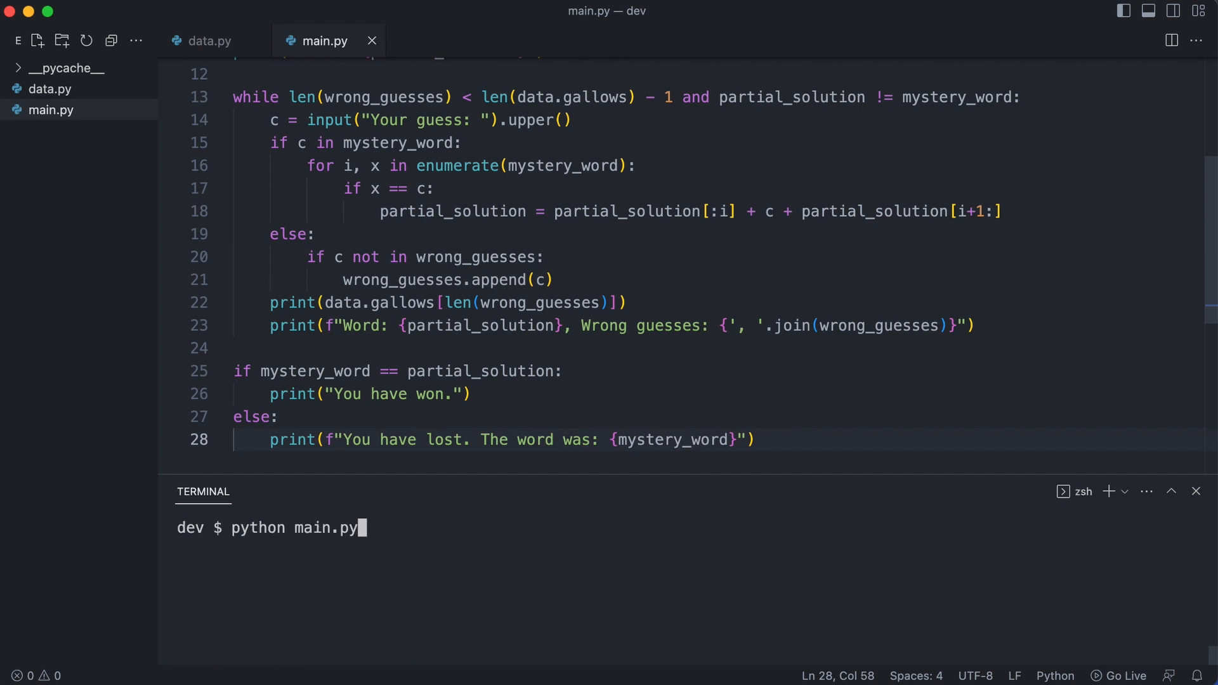
key("Return")
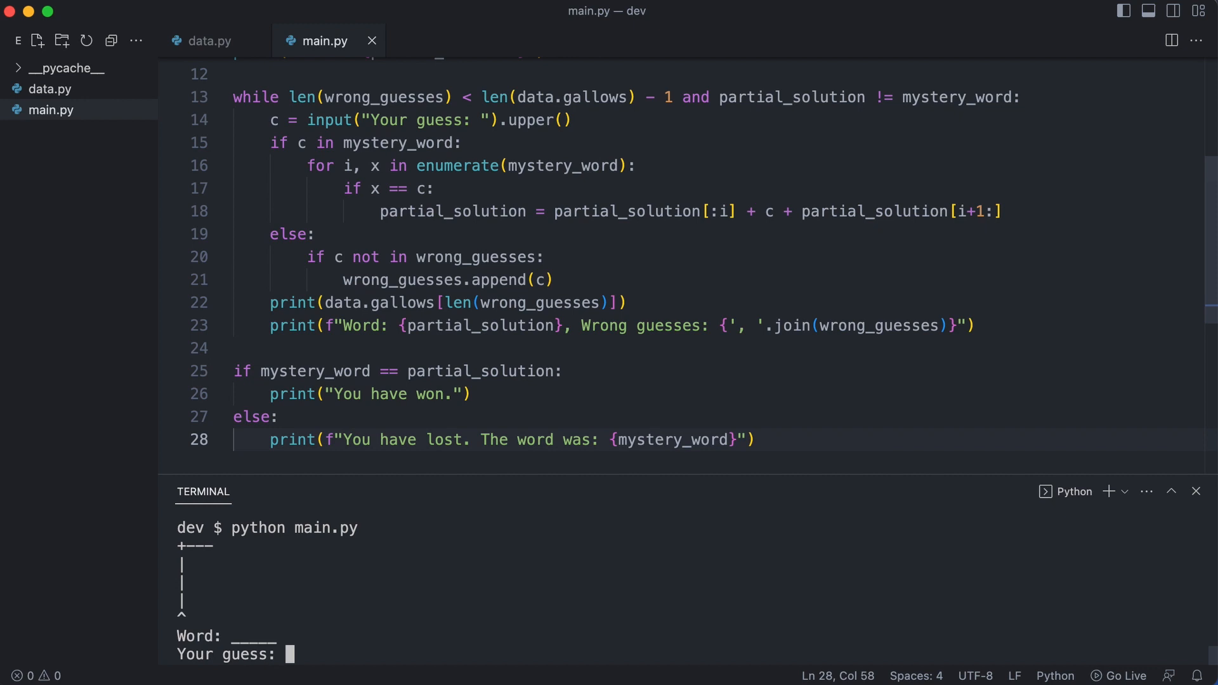
type("x")
- Enter guesses X, Y, T, E, P, mostly wrong, to use up attempts
key("Return")
type("y")
key("Return")
type("t")
key("Return")
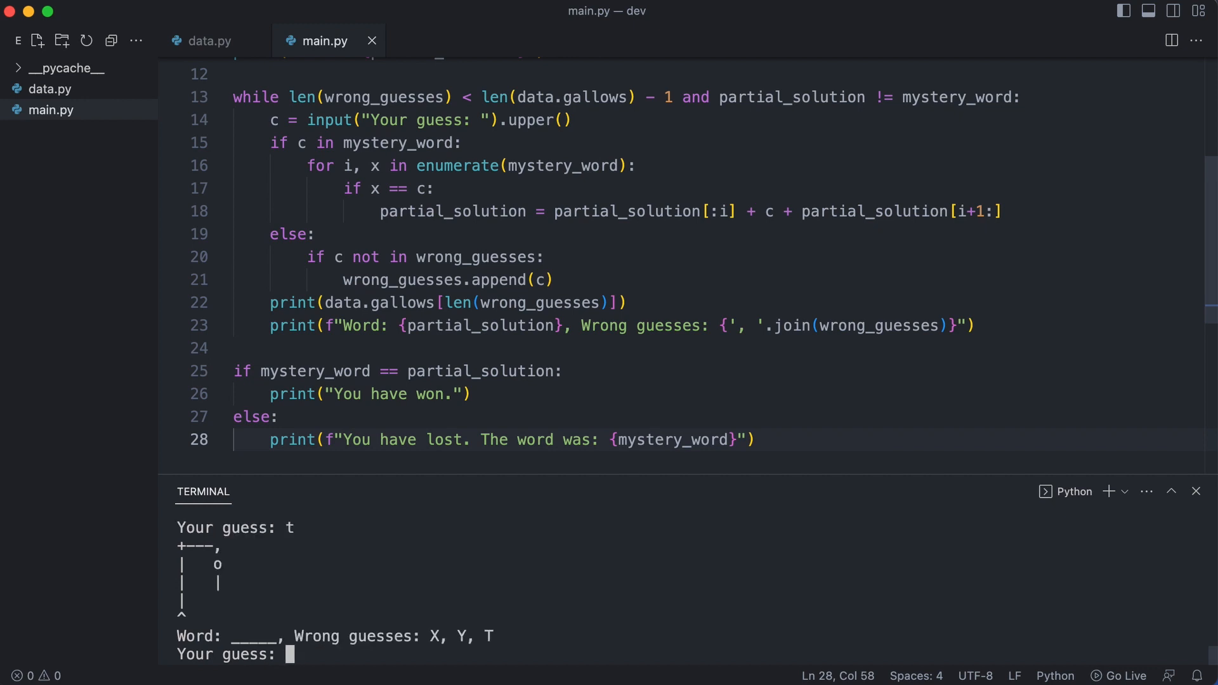
type("e")
key("Return")
type("p")
key("Return")
type("a")
- Enter A, H, J, L, R until the game ends with 'You have lost. The word was: ANGEL'
key("Return")
type("h")
key("Return")
type("j")
key("Return")
type("l")
key("Return")
type("r")
key("Return")
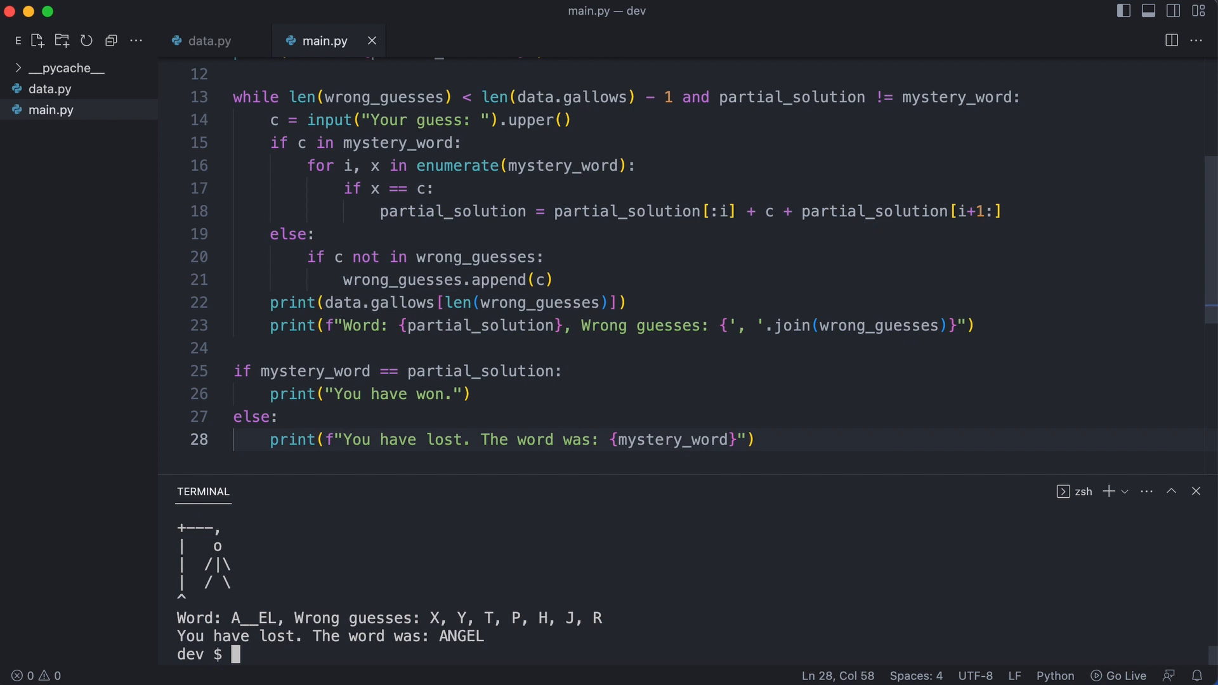
- Clear the terminal, rerun python main.py and enter wrong guesses A and B
key("ctrl+l")
key("Up")
key("Return")
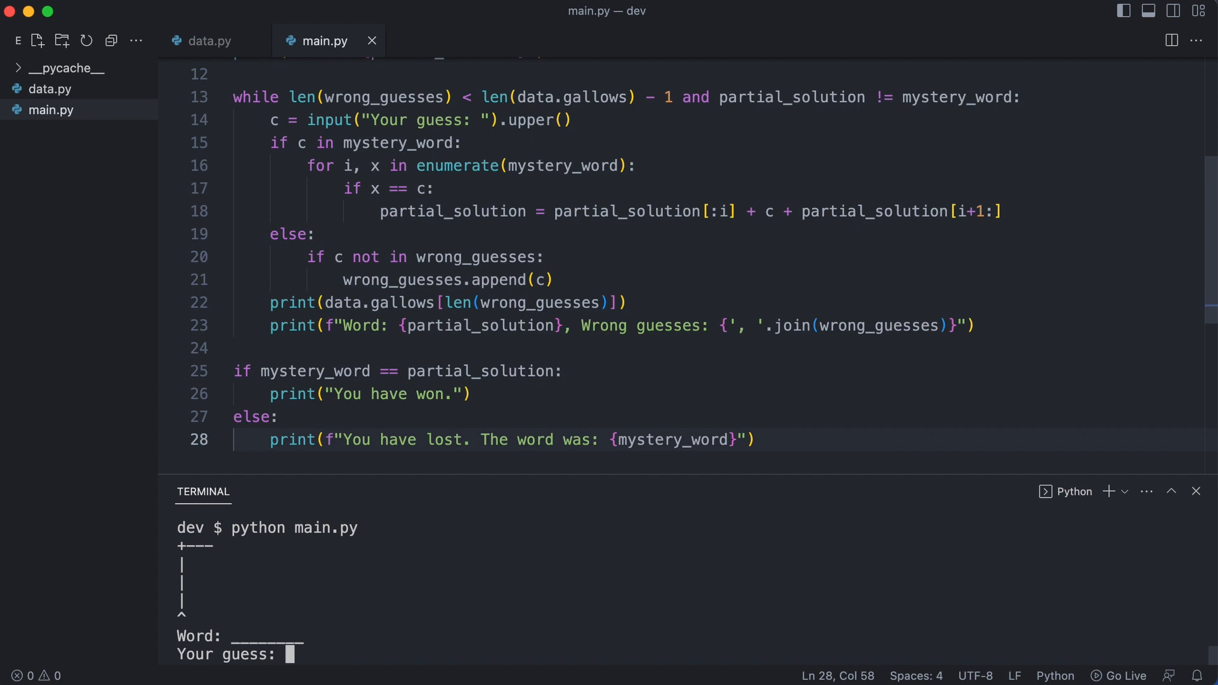
type("a")
key("Return")
type("b")
key("Return")
type("s ")
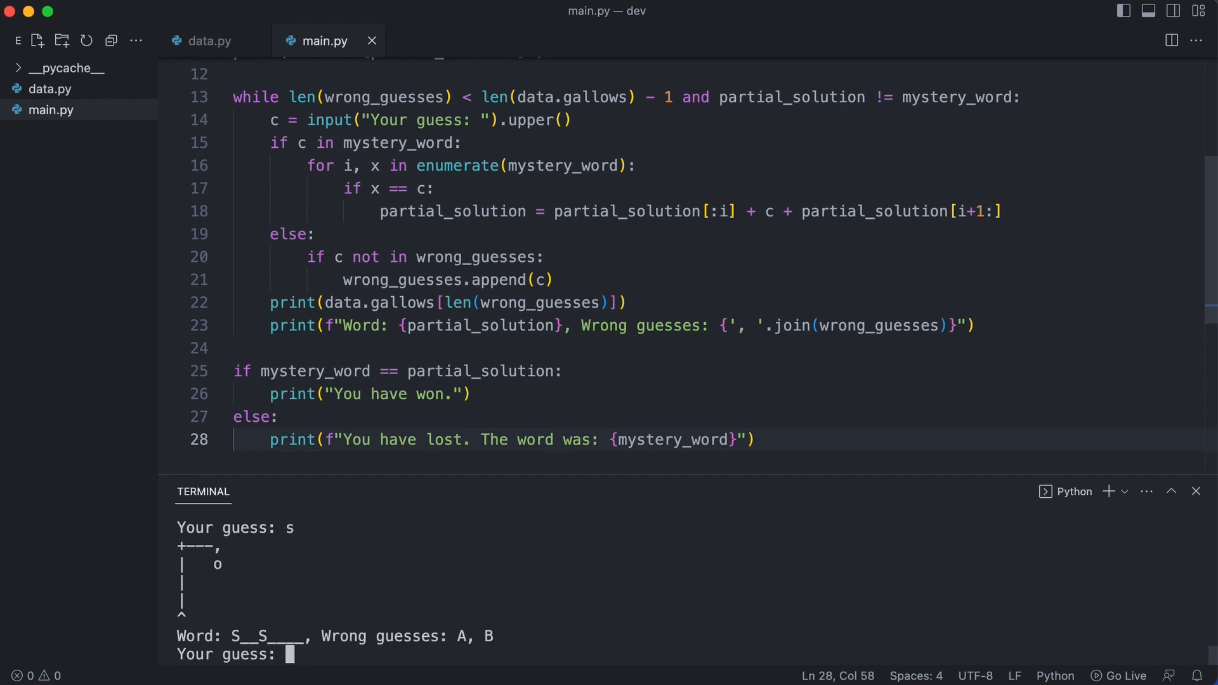
type("u")
- Guess S, U, E, N, H, I to reveal SUNSHINE and get 'You have won.'
key("Return")
type("e")
key("Return")
type("n")
key("Return")
type("y")
key("Return")
type("h")
key("Return")
type("i")
key("Return")
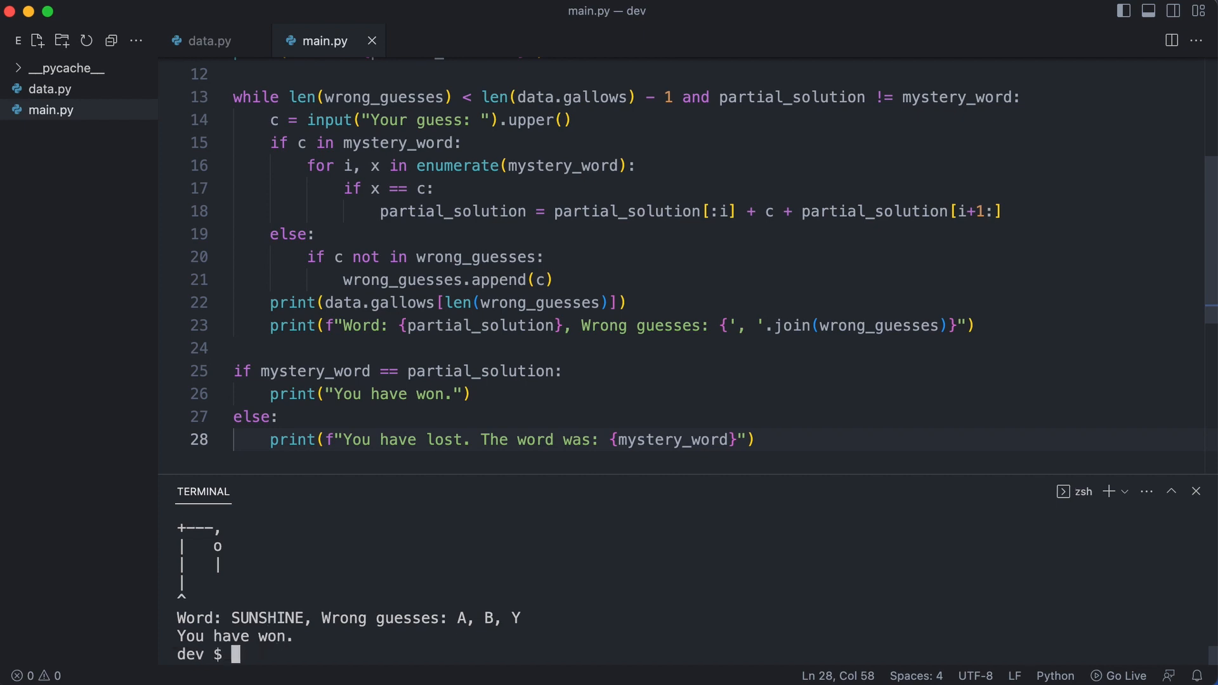